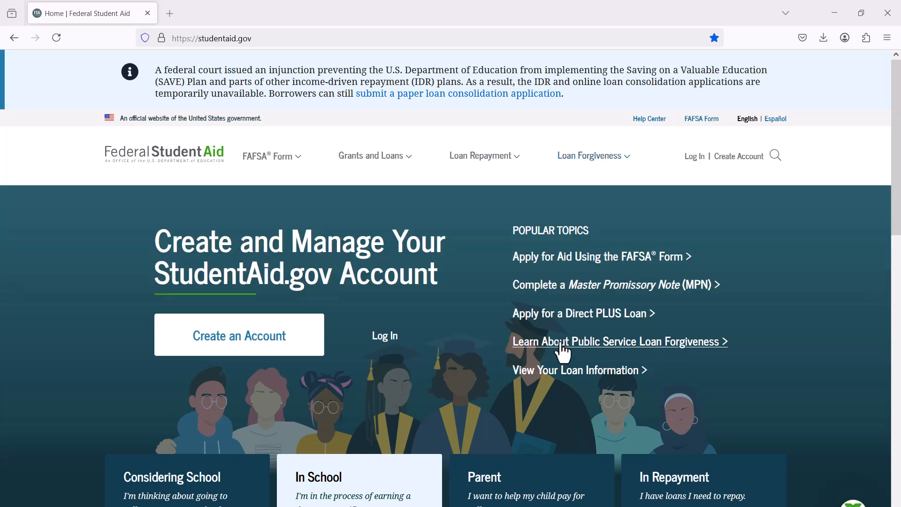
# Step: Open the FAFSA form page, log in to the parent's account, and start a new 2025–26 form
pyautogui.moveTo(263, 157)
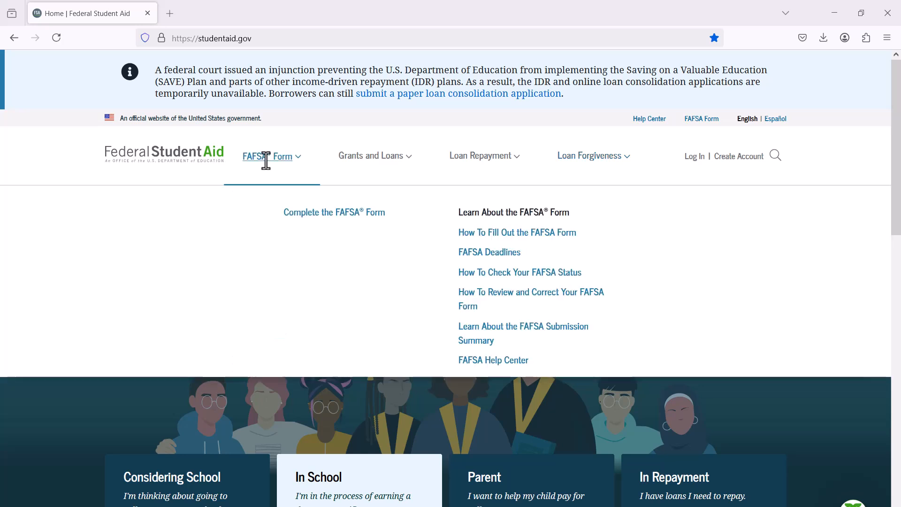
pyautogui.click(315, 219)
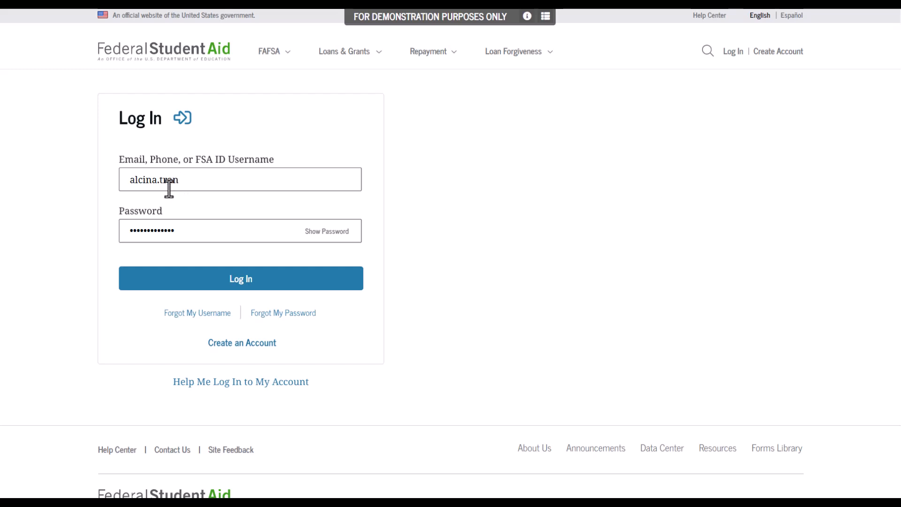
pyautogui.click(217, 287)
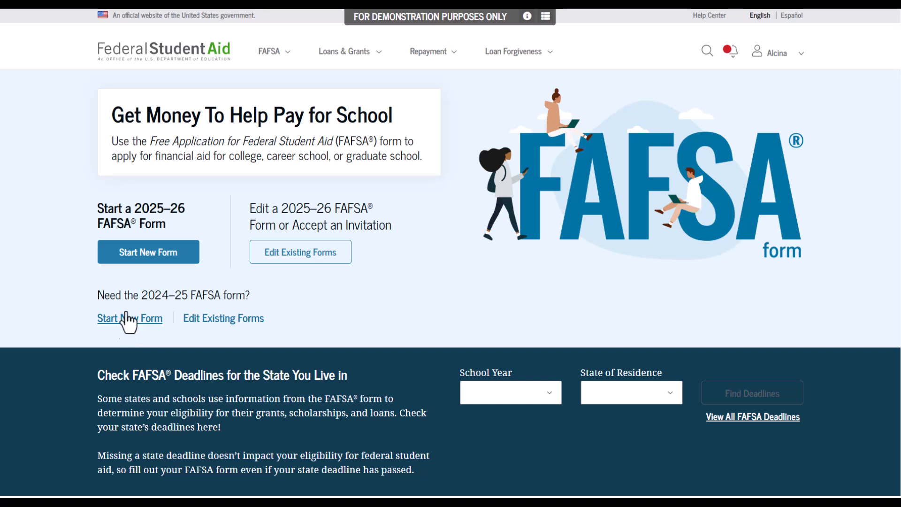
pyautogui.click(121, 257)
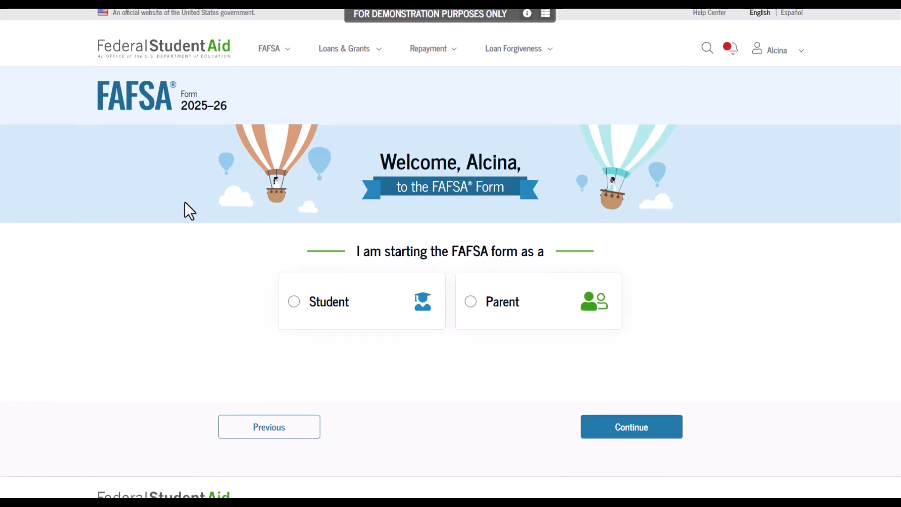
# Step: Choose Parent as the role for starting the FAFSA form and continue
pyautogui.scroll(-2, 184, 202)
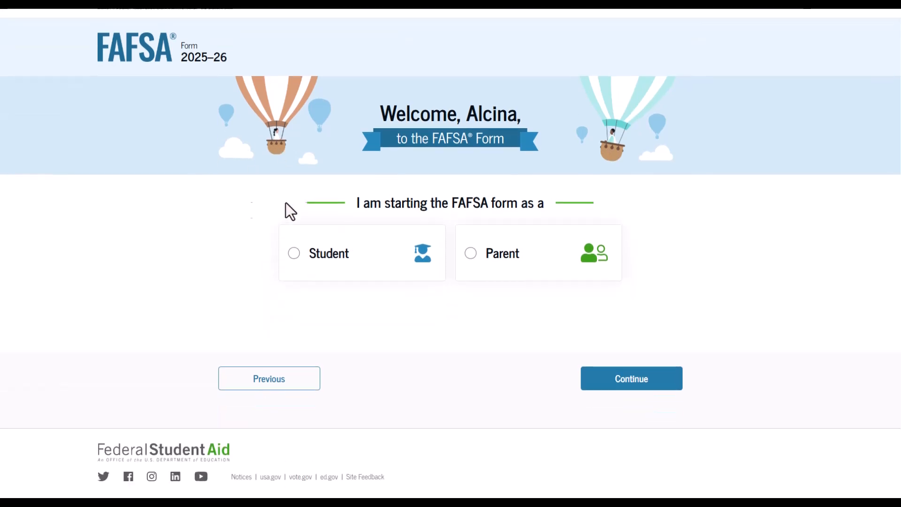
pyautogui.click(496, 273)
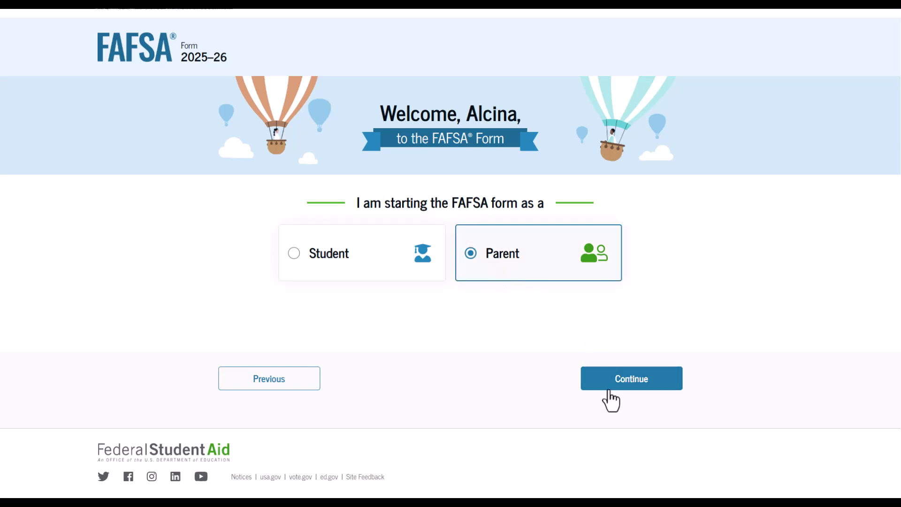
pyautogui.click(608, 388)
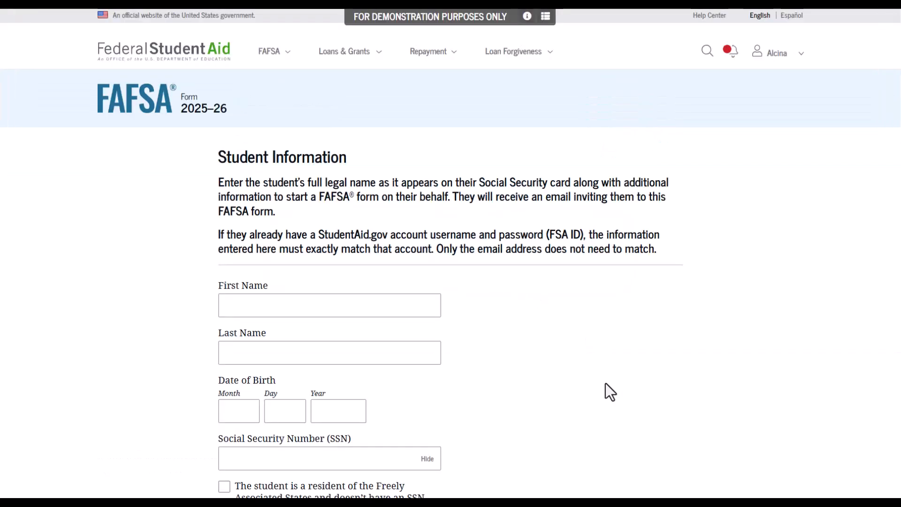
# Step: Complete the Student Information page with the student's full name, date of birth, Social Security number and confirmed email address, and continue
pyautogui.scroll(-1, 106, 198)
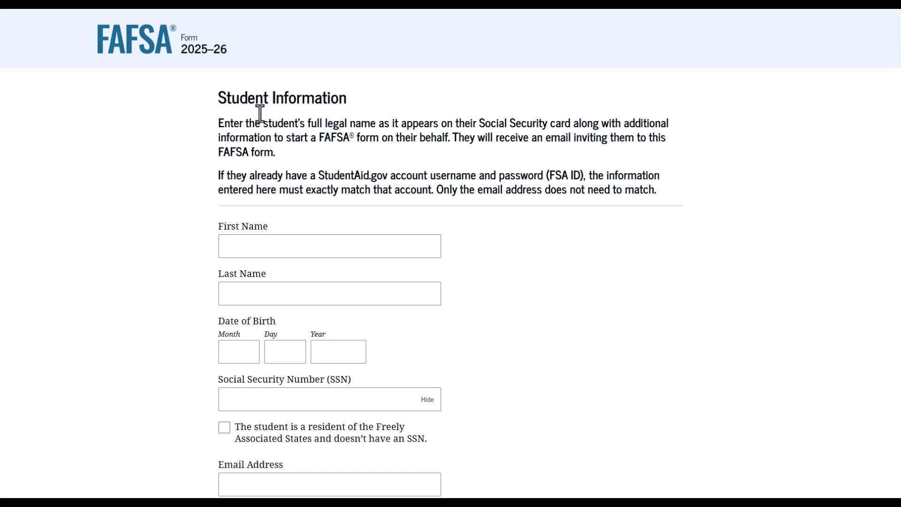
pyautogui.scroll(-1, 409, 125)
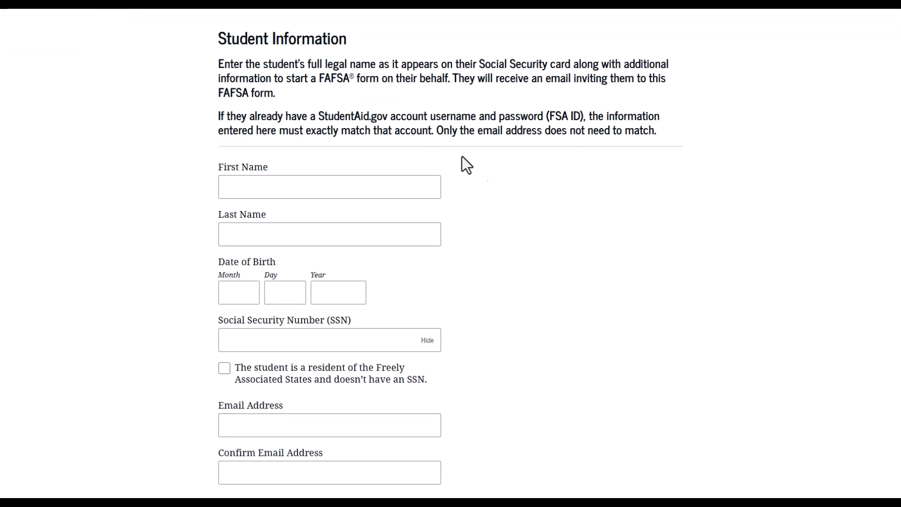
pyautogui.scroll(-1, 303, 256)
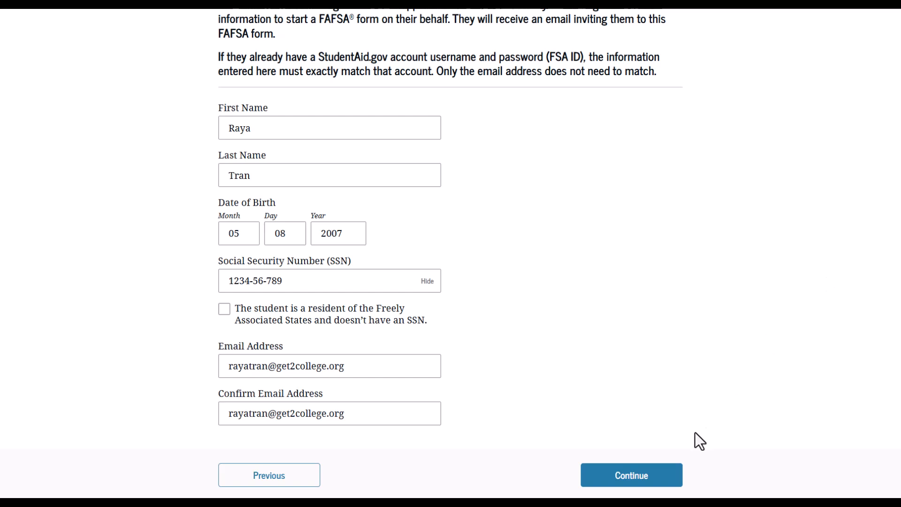
pyautogui.click(635, 482)
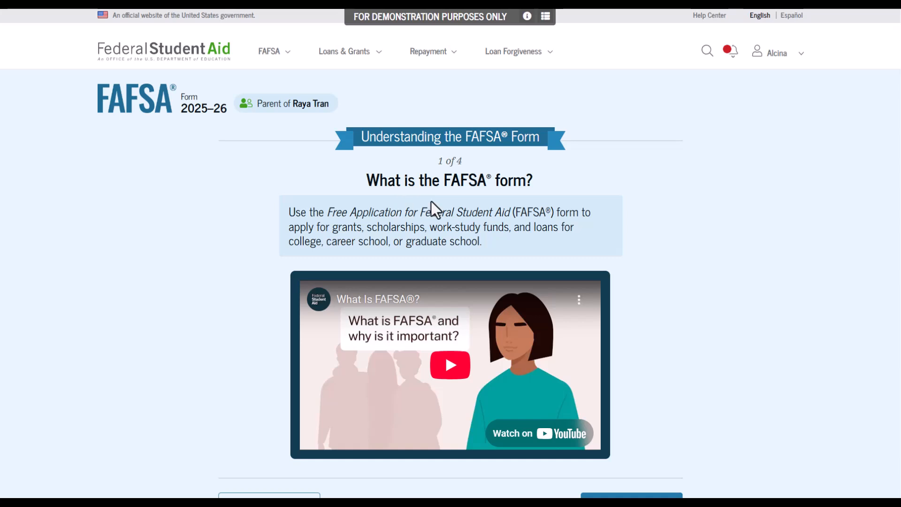
# Step: Go through all four Understanding the FAFSA Form introduction pages and start the form
pyautogui.scroll(-2, 516, 225)
pyautogui.click(648, 446)
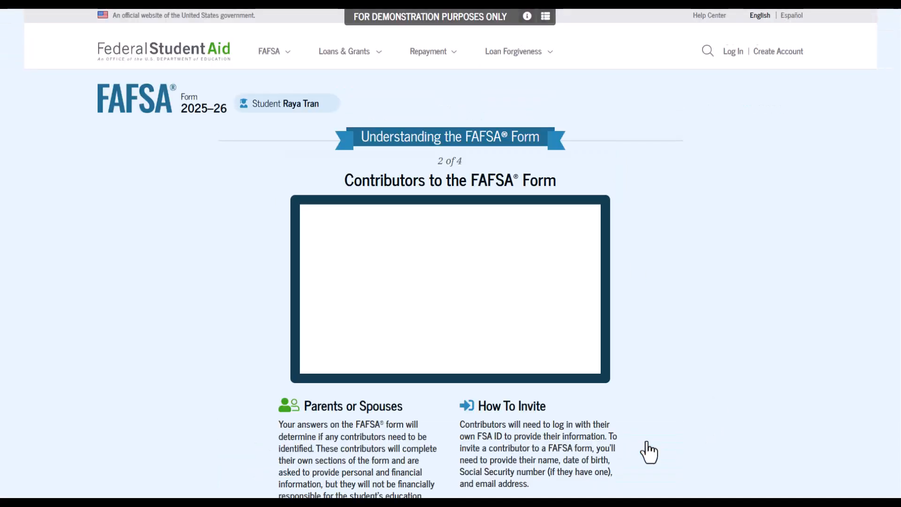
pyautogui.scroll(-2, 637, 291)
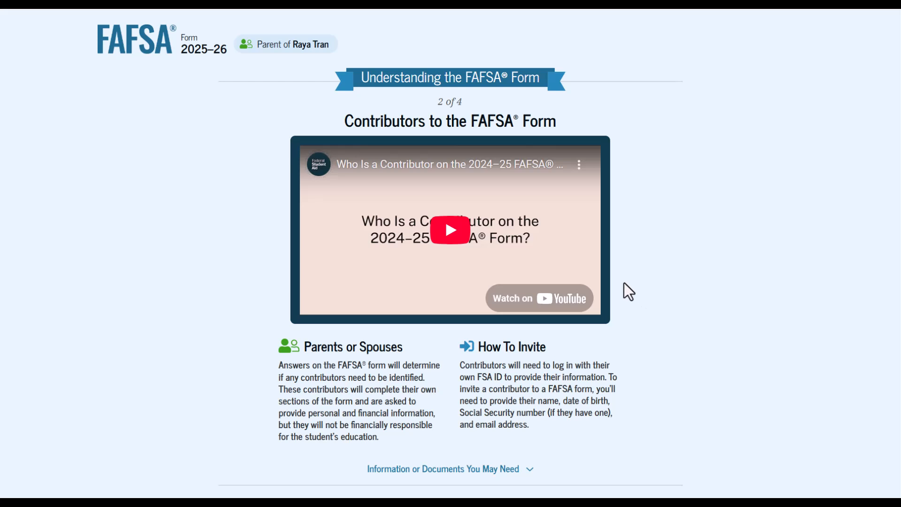
pyautogui.scroll(-2, 623, 283)
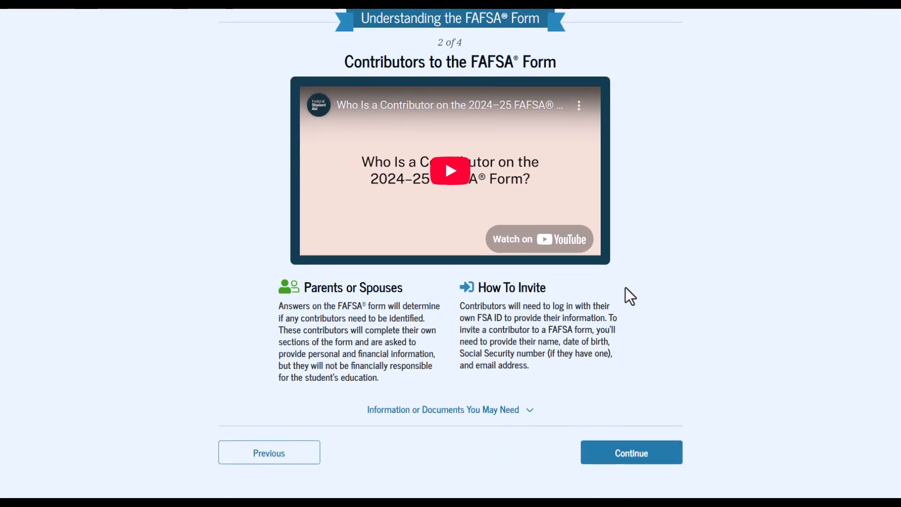
pyautogui.click(647, 461)
pyautogui.scroll(-2, 608, 309)
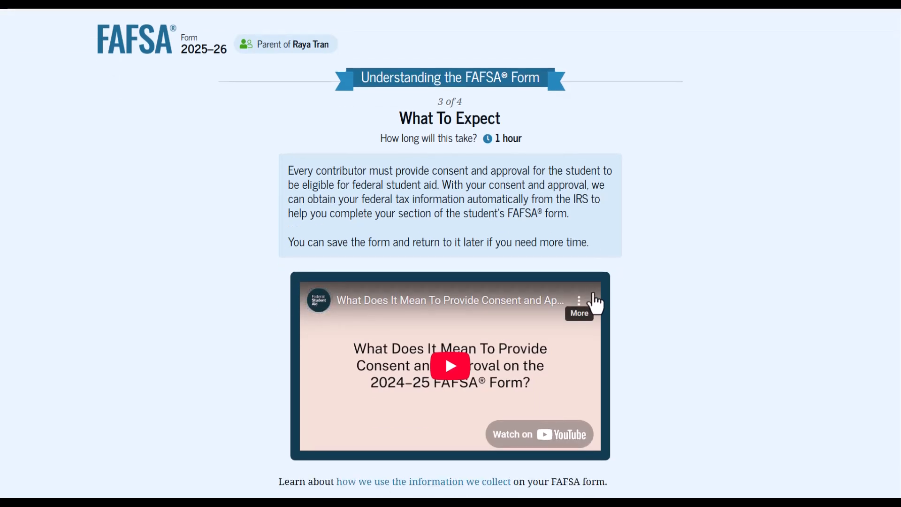
pyautogui.scroll(-2, 605, 302)
pyautogui.click(626, 475)
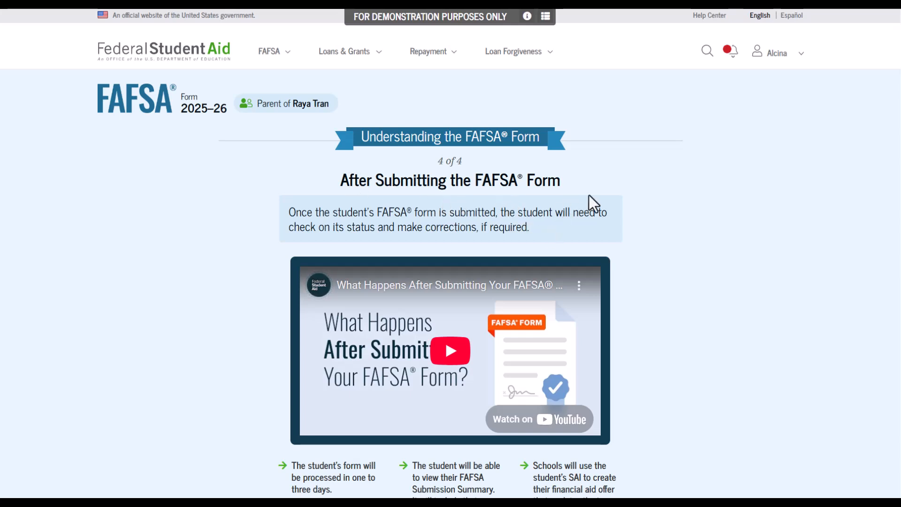
pyautogui.scroll(-1, 589, 195)
pyautogui.scroll(-2, 673, 294)
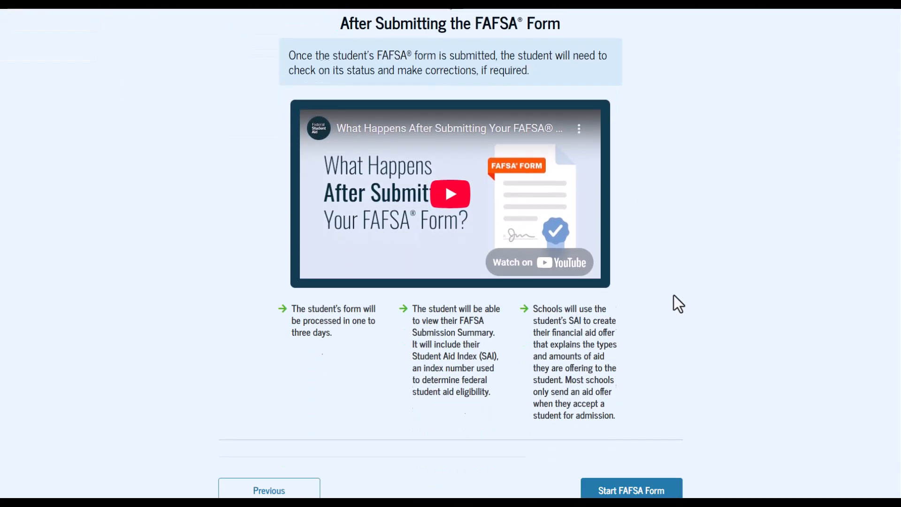
pyautogui.click(629, 471)
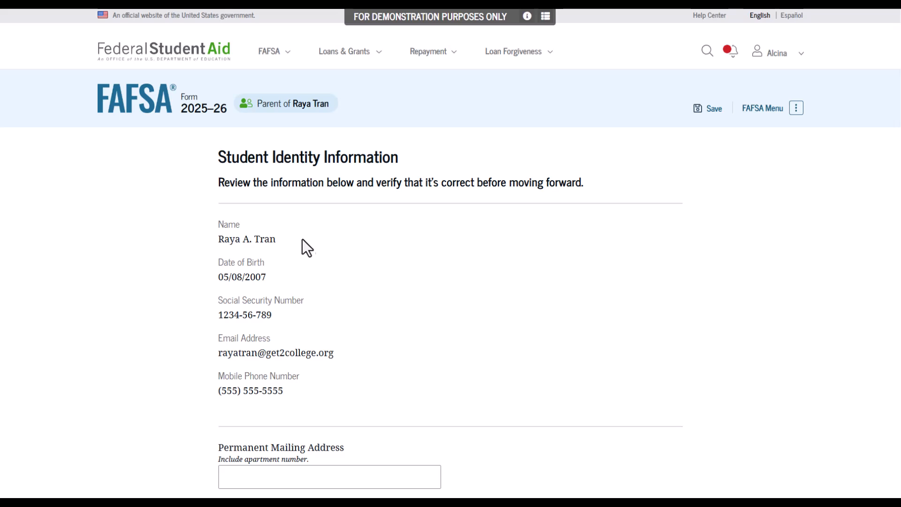
# Step: Fill in the student's permanent mailing address, and enter the month and year the student became a legal resident of the state
pyautogui.scroll(-5, 336, 267)
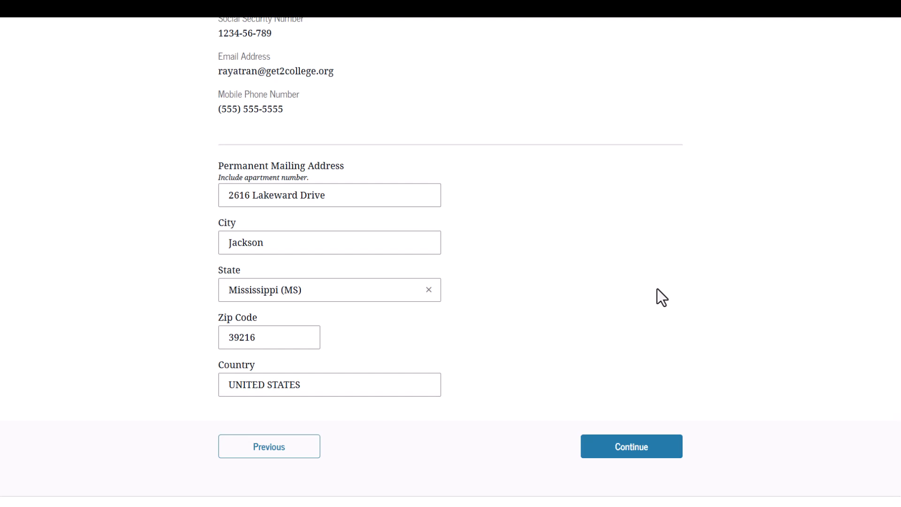
pyautogui.click(644, 444)
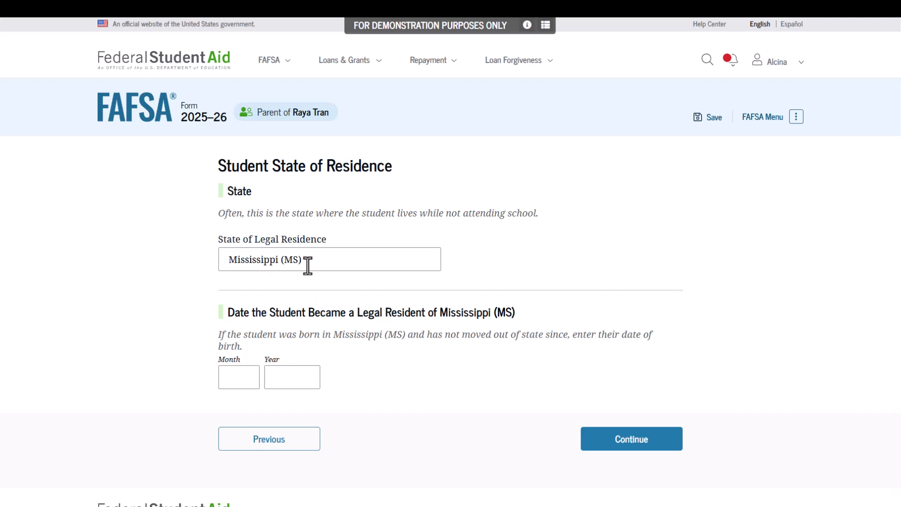
pyautogui.scroll(-1, 319, 300)
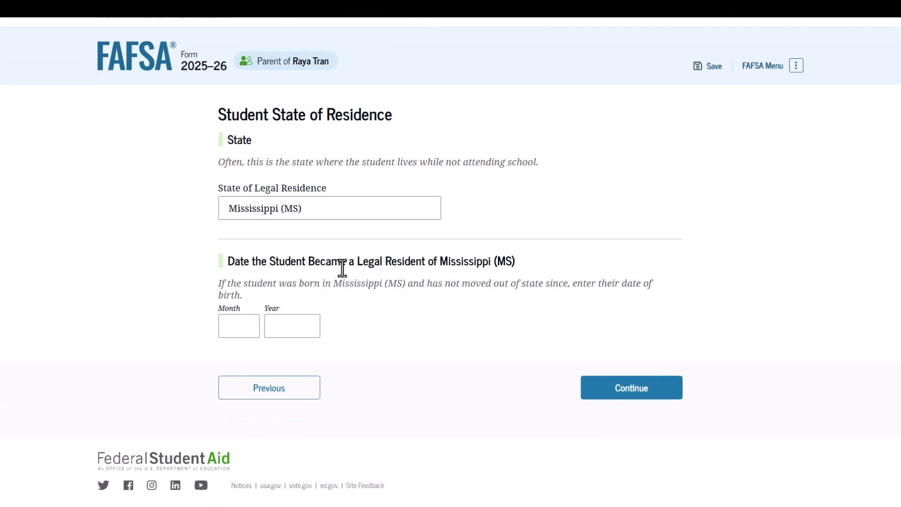
pyautogui.click(228, 325)
pyautogui.write('05')
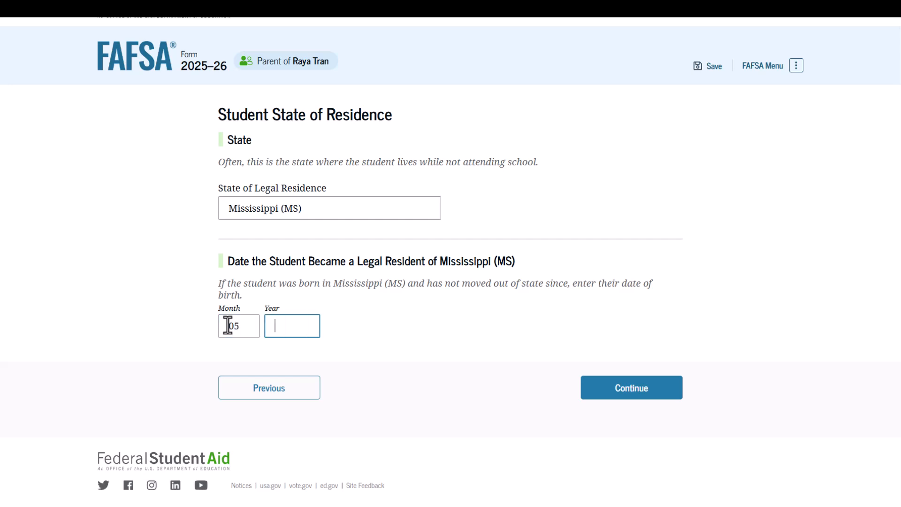
pyautogui.write('2007')
pyautogui.click(615, 396)
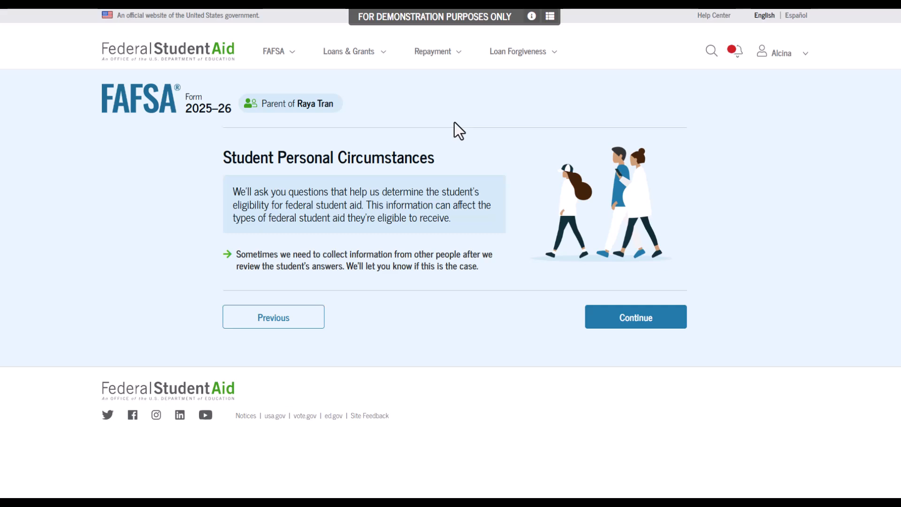
# Step: Begin the Student Personal Circumstances section and set the student's current marital status to Single (never married)
pyautogui.click(638, 314)
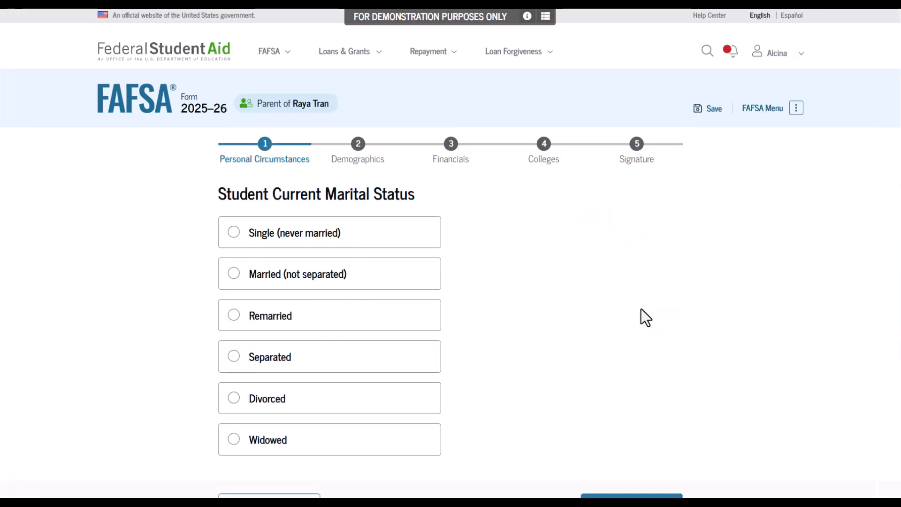
pyautogui.scroll(-1, 657, 321)
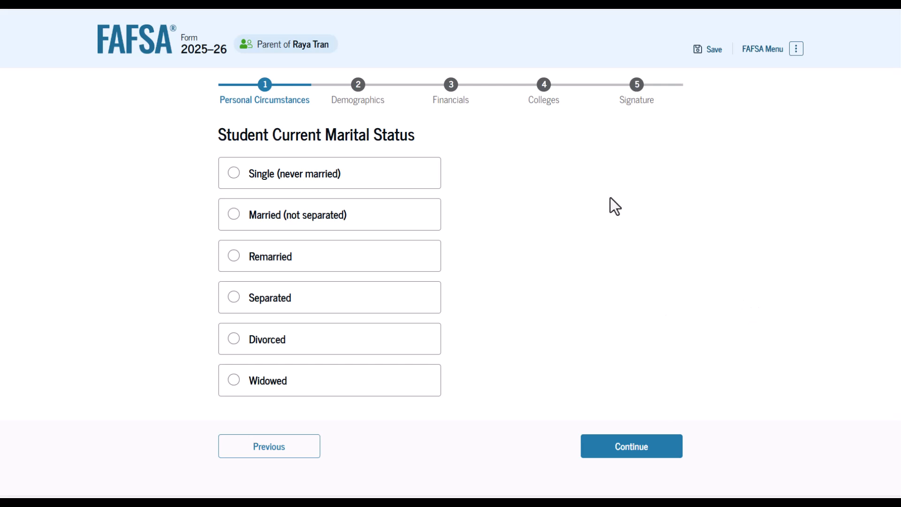
pyautogui.click(398, 172)
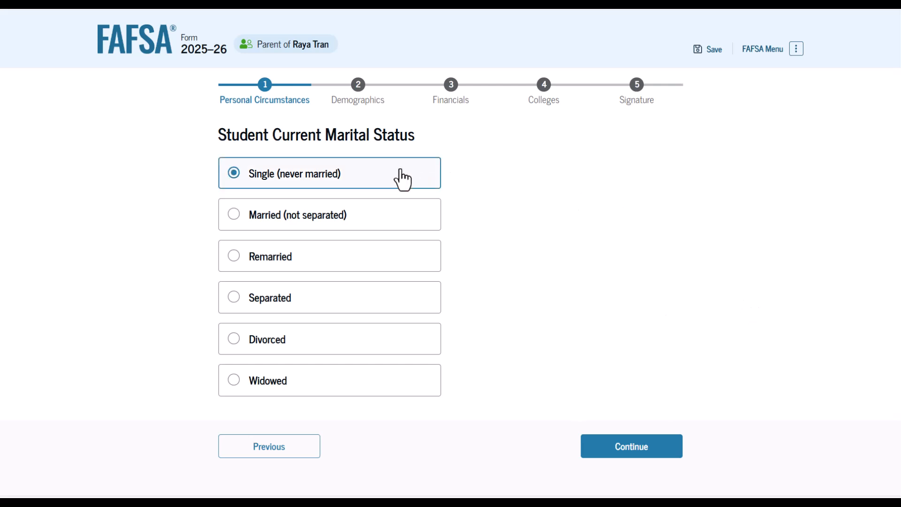
pyautogui.click(637, 454)
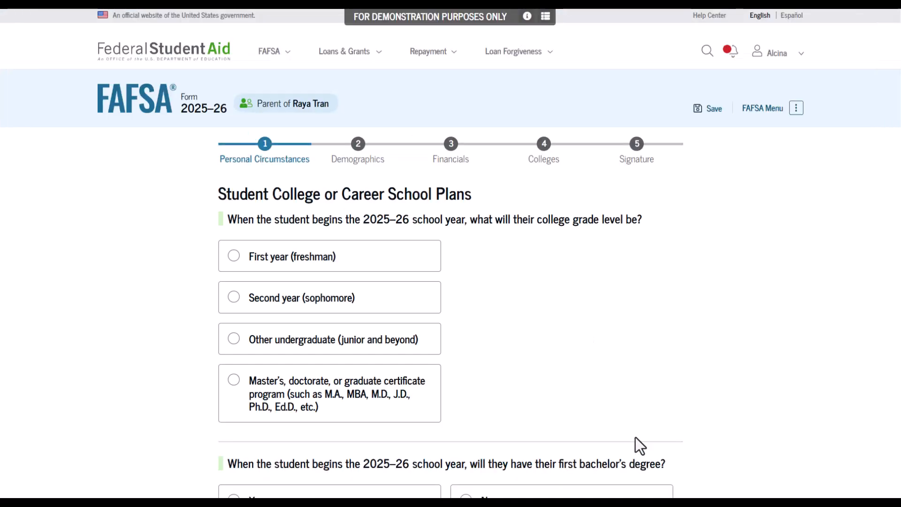
# Step: Set the student's 2025–26 college grade level to First year (freshman), answer No to having a first bachelor's degree, and continue
pyautogui.scroll(-1, 597, 342)
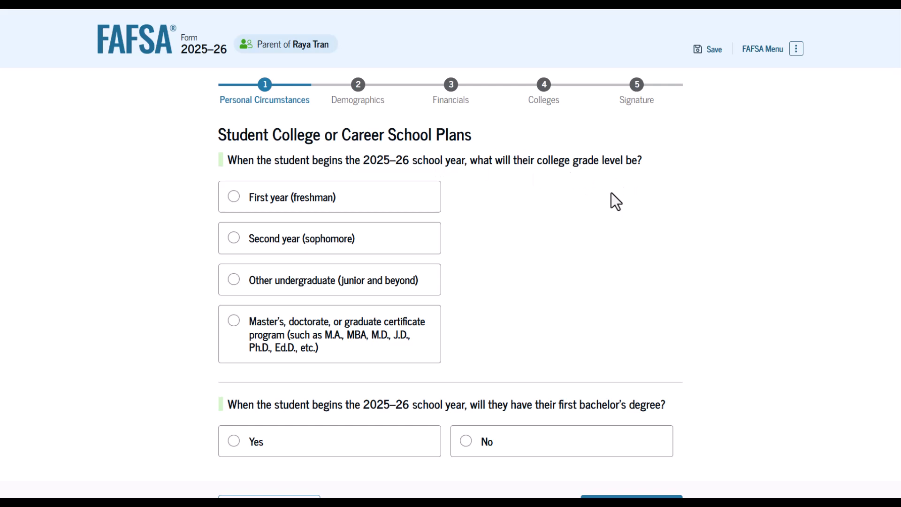
pyautogui.click(315, 203)
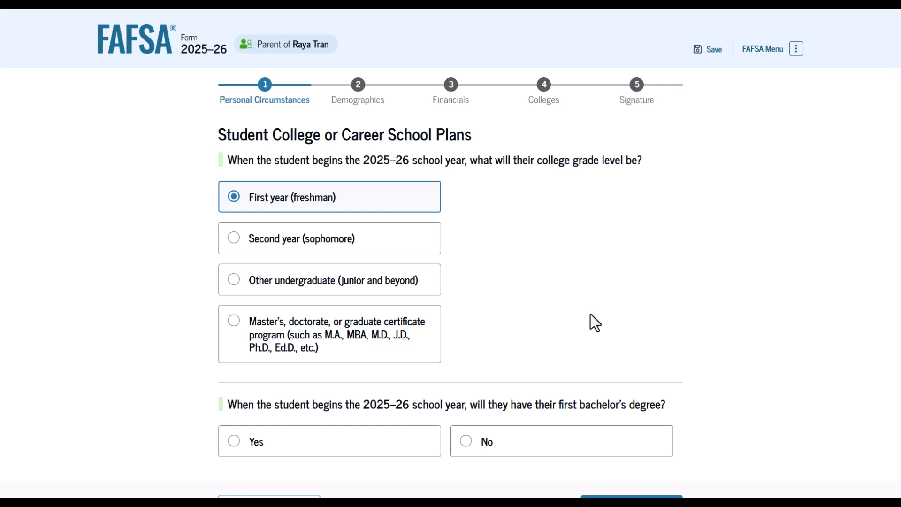
pyautogui.scroll(-2, 590, 313)
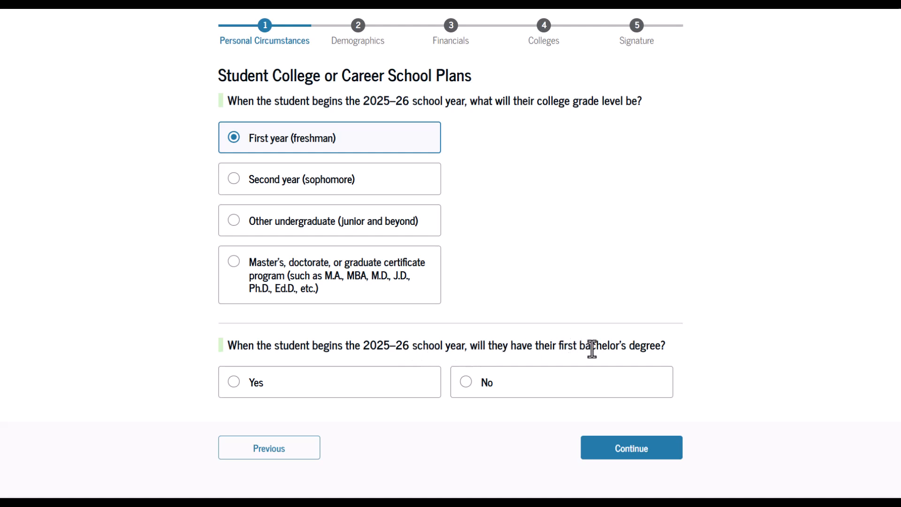
pyautogui.click(508, 388)
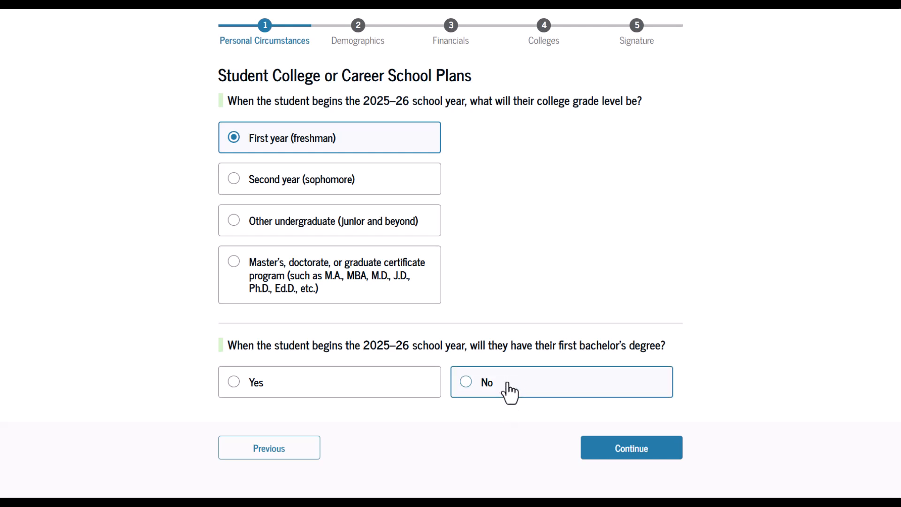
pyautogui.click(624, 453)
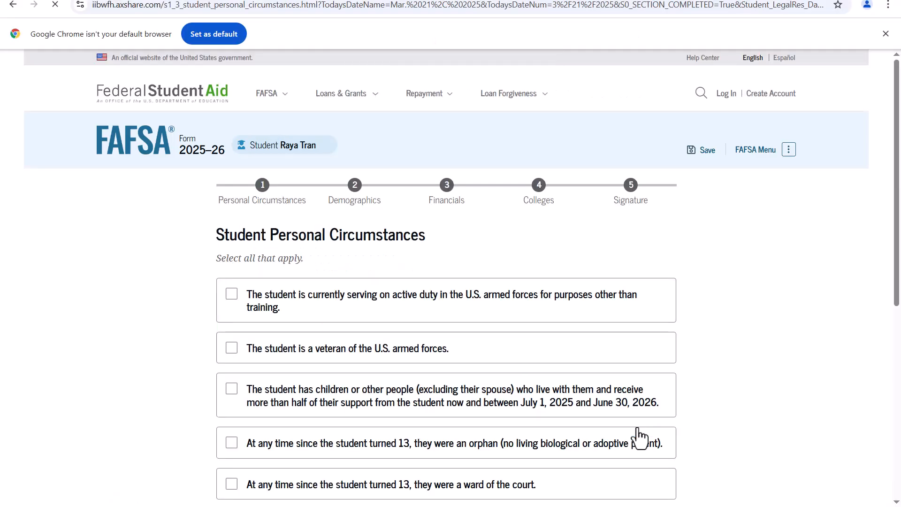
# Step: Read through all the Student Personal Circumstances options and select None of these apply
pyautogui.scroll(-2, 638, 405)
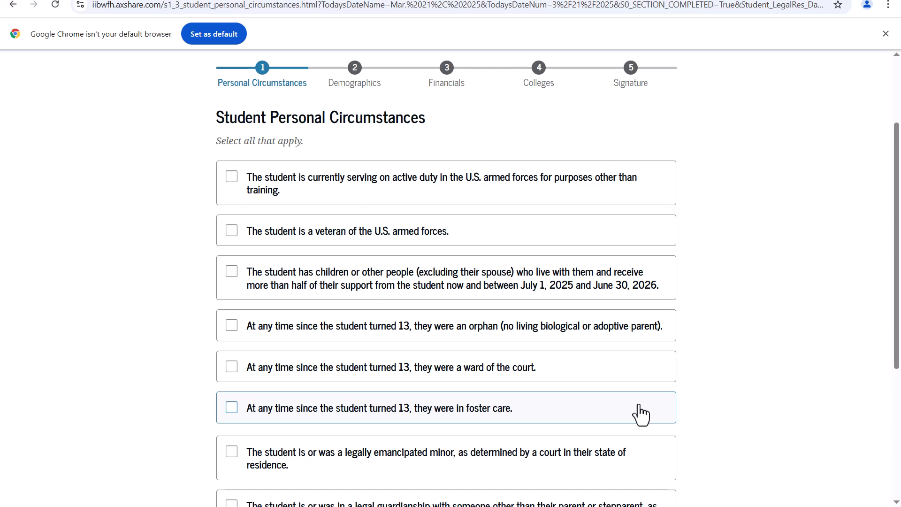
pyautogui.scroll(-2, 611, 394)
pyautogui.scroll(1, 611, 393)
pyautogui.scroll(1, 609, 380)
pyautogui.scroll(-1, 612, 384)
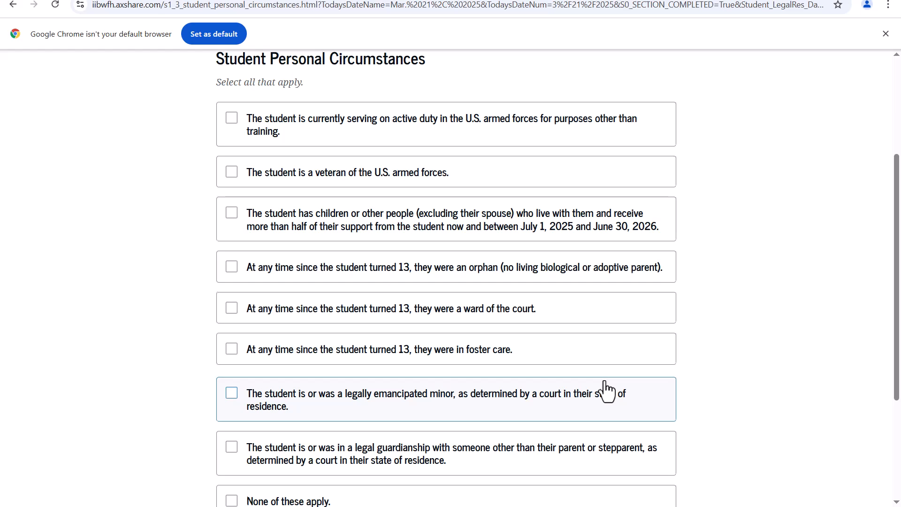
pyautogui.scroll(-1, 607, 390)
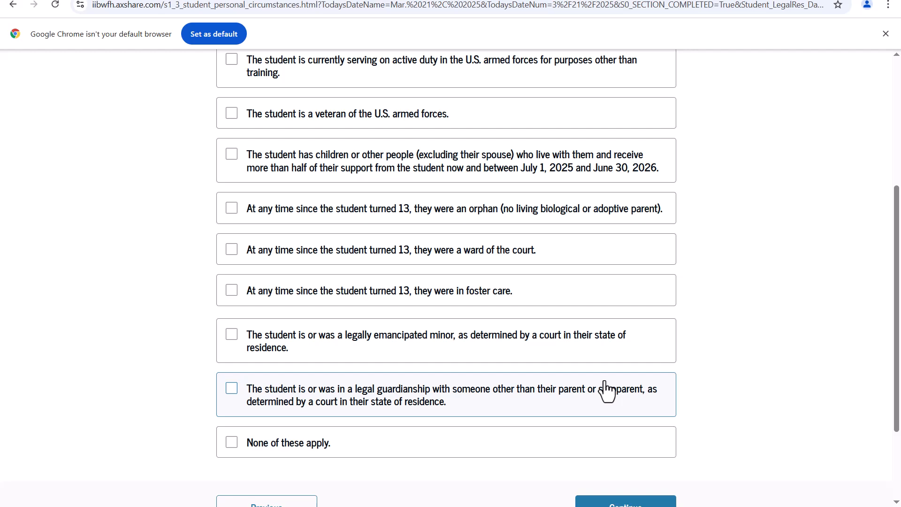
pyautogui.scroll(2, 301, 348)
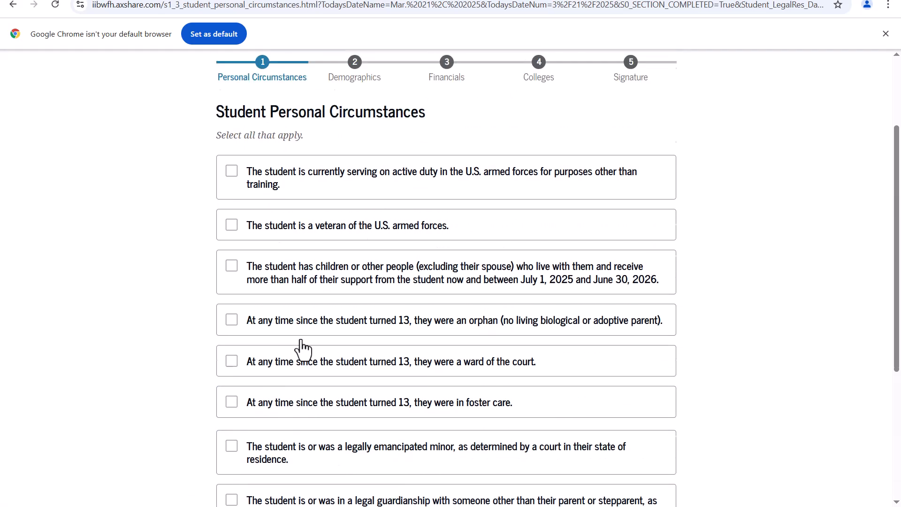
pyautogui.scroll(-3, 312, 335)
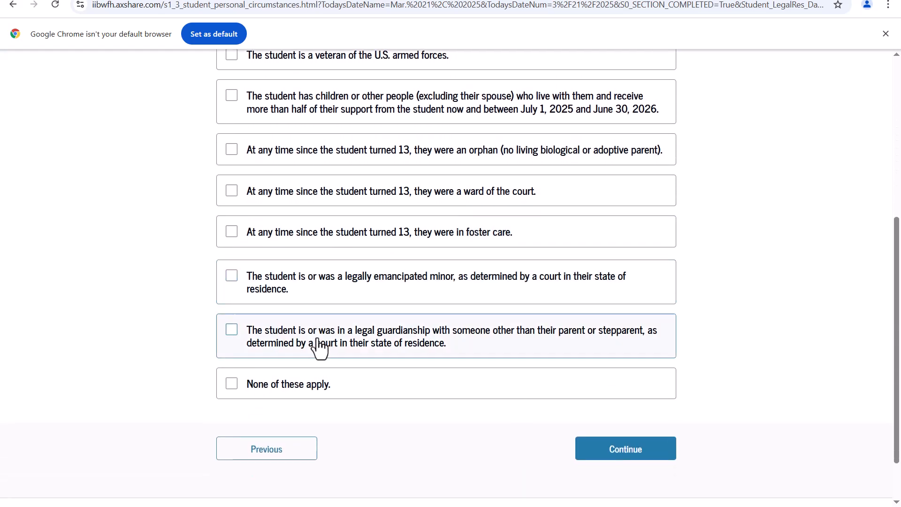
pyautogui.click(296, 399)
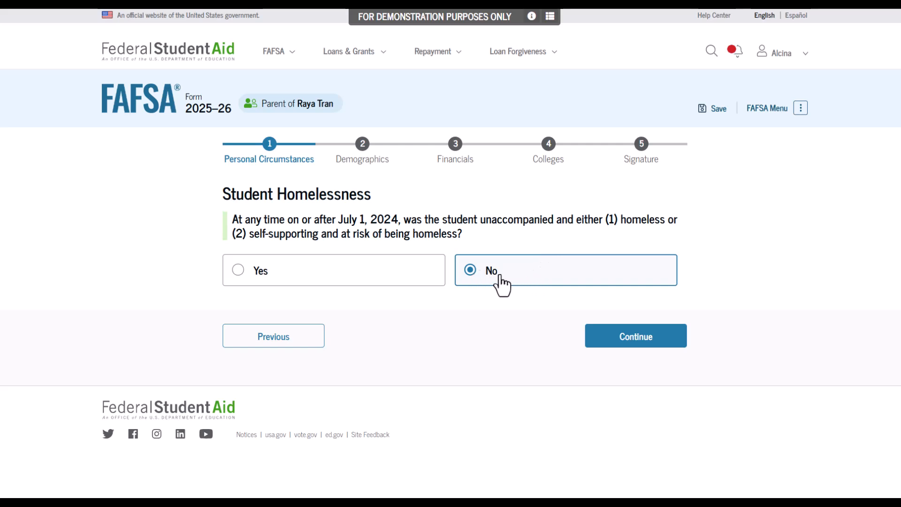
# Step: Show the follow-up options for a Yes answer on student homelessness, set the answer back to No, and continue
pyautogui.click(388, 284)
pyautogui.scroll(-3, 384, 286)
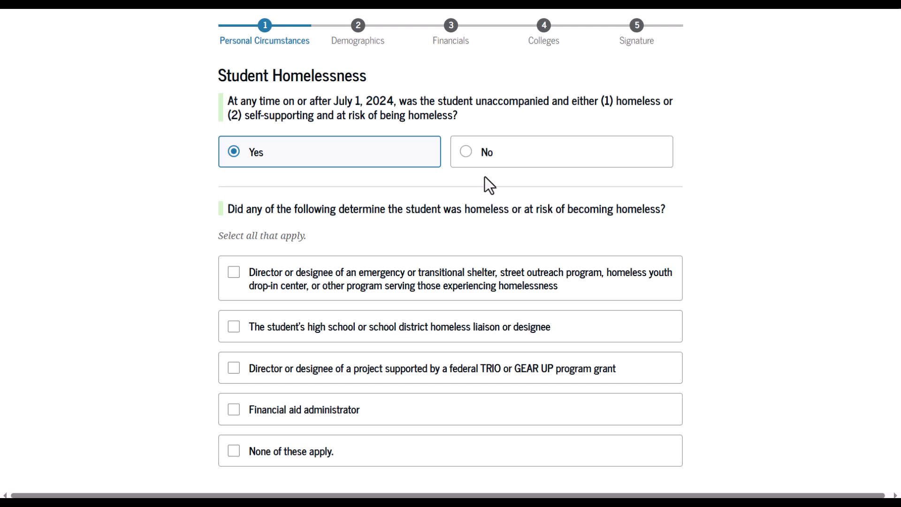
pyautogui.click(492, 152)
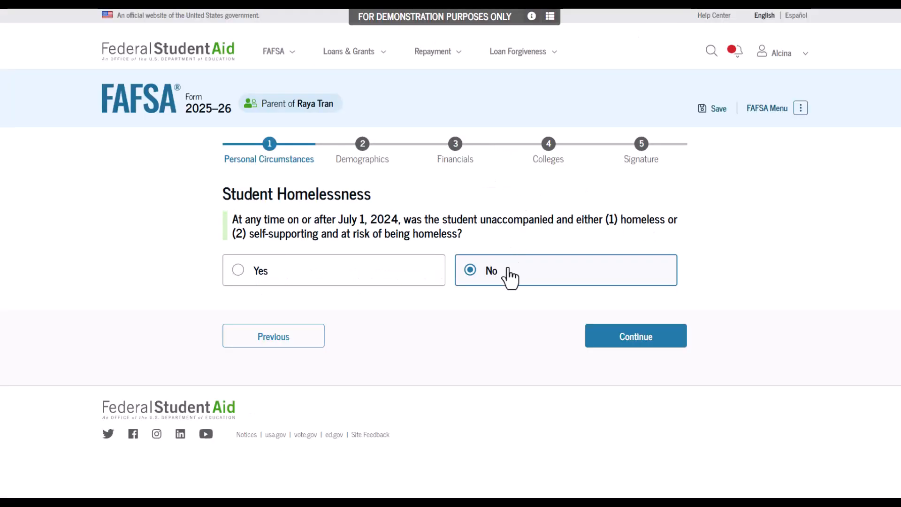
pyautogui.click(655, 354)
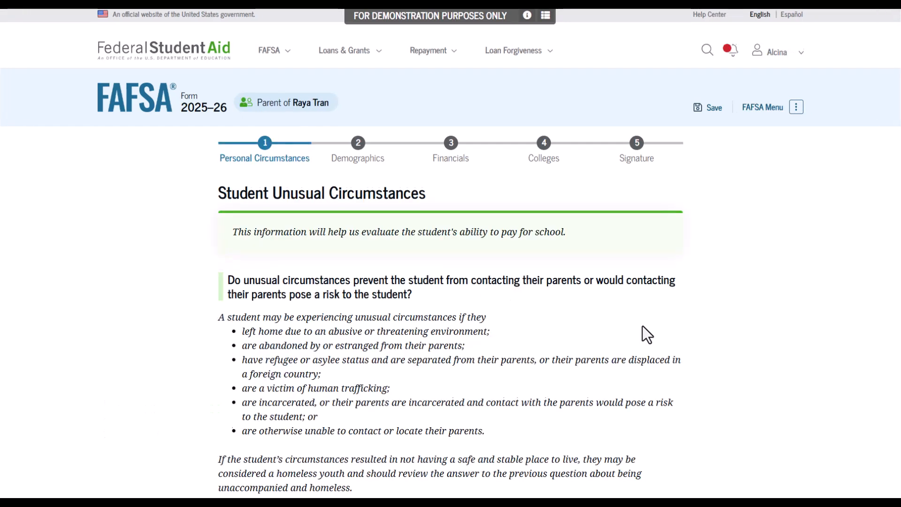
# Step: Continue with No for the student's unusual circumstances and No for parents refusing to provide their information
pyautogui.scroll(-3, 647, 335)
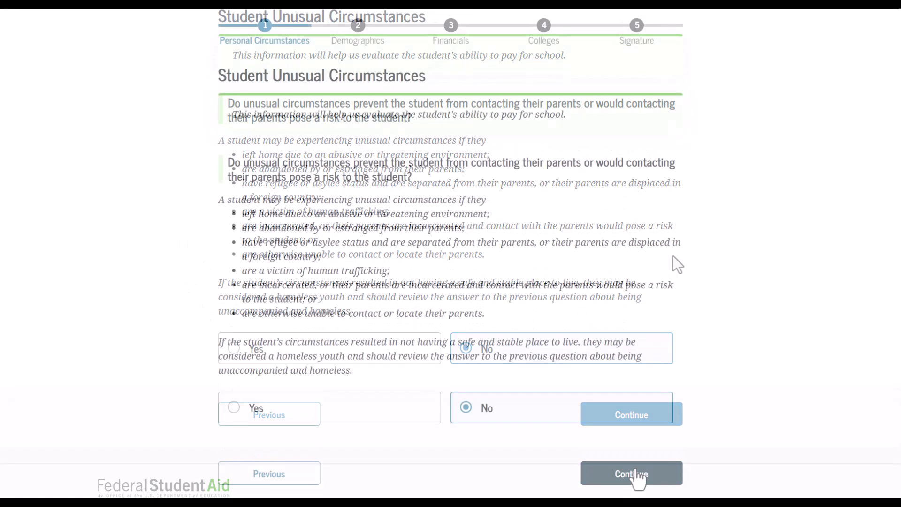
pyautogui.click(634, 475)
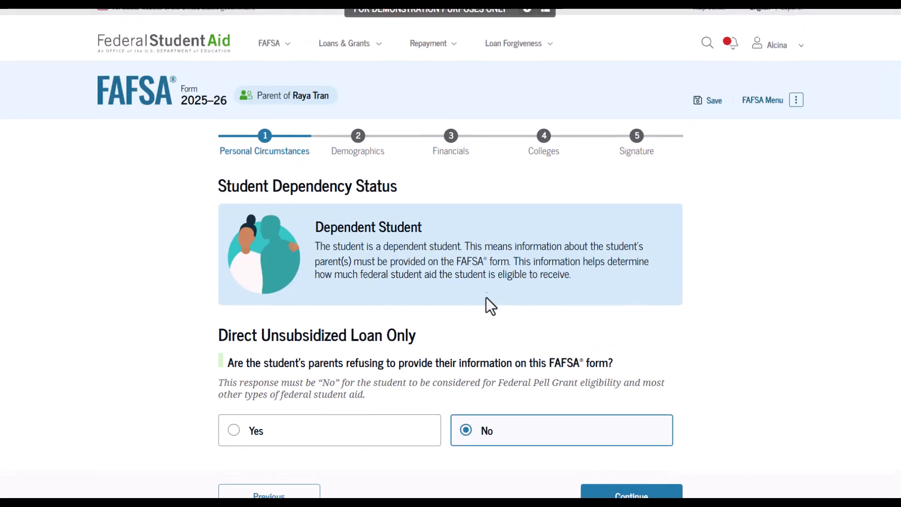
pyautogui.scroll(-1, 486, 297)
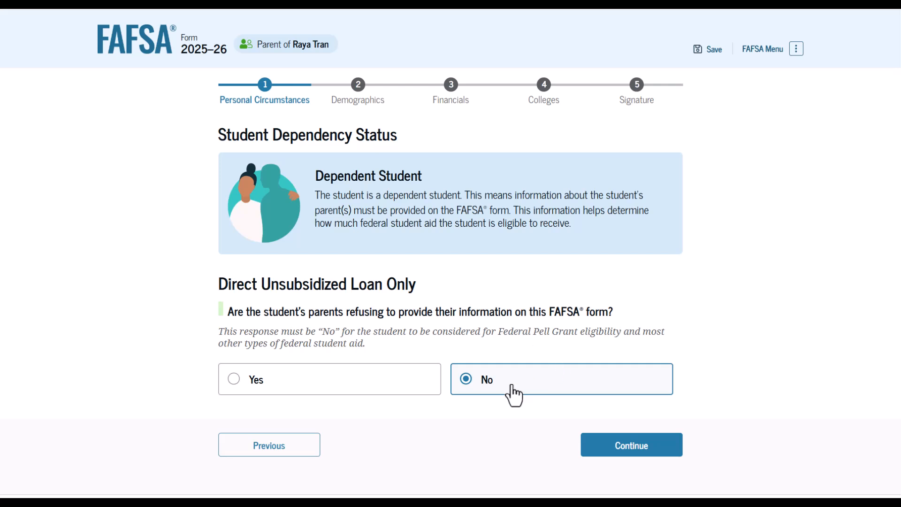
pyautogui.click(638, 453)
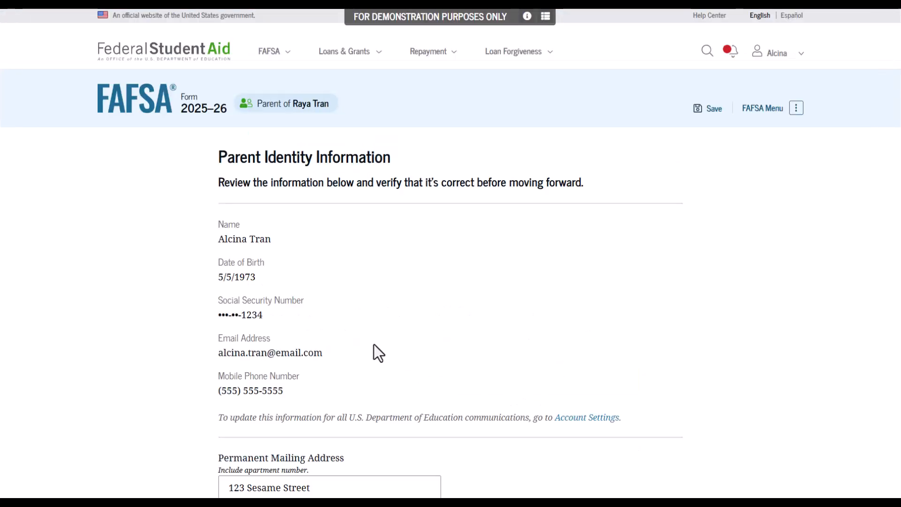
# Step: Review the parent's identity details and permanent mailing address, and continue to the consent page
pyautogui.scroll(-1, 507, 257)
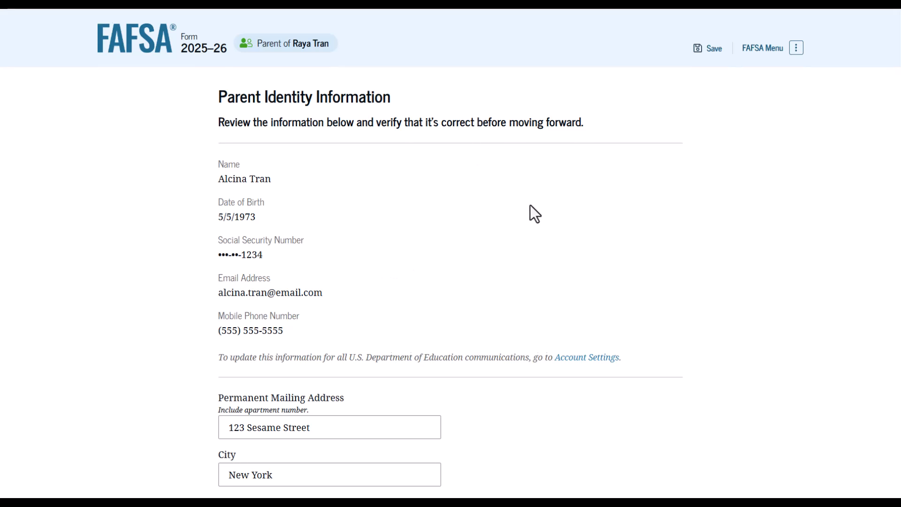
pyautogui.scroll(-4, 530, 211)
pyautogui.scroll(1, 518, 228)
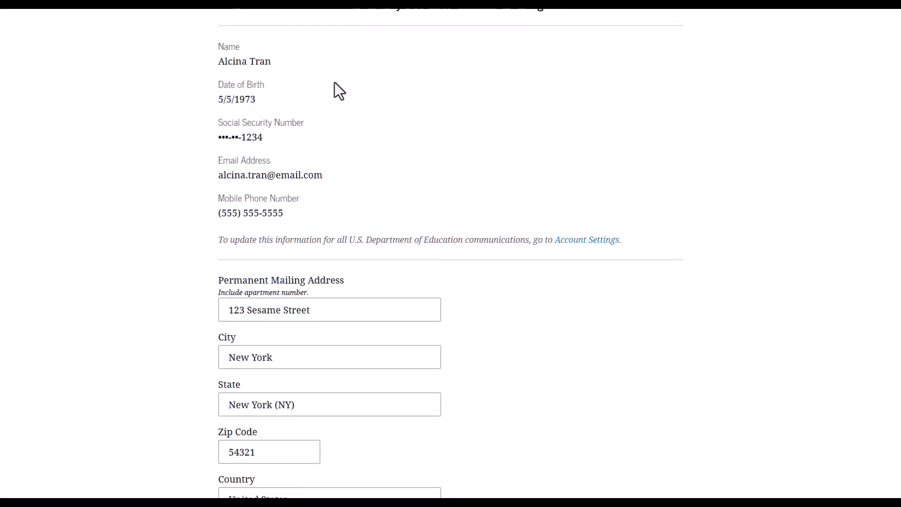
pyautogui.scroll(-1, 322, 366)
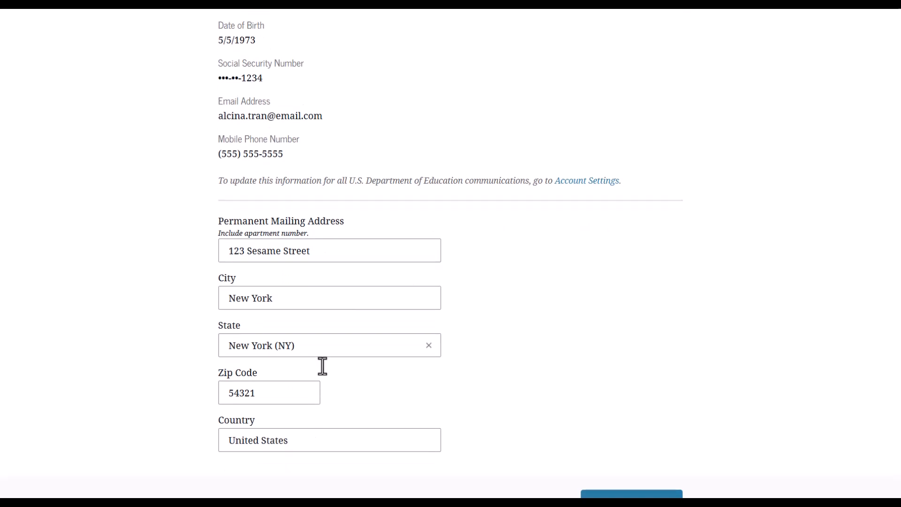
pyautogui.scroll(-2, 512, 374)
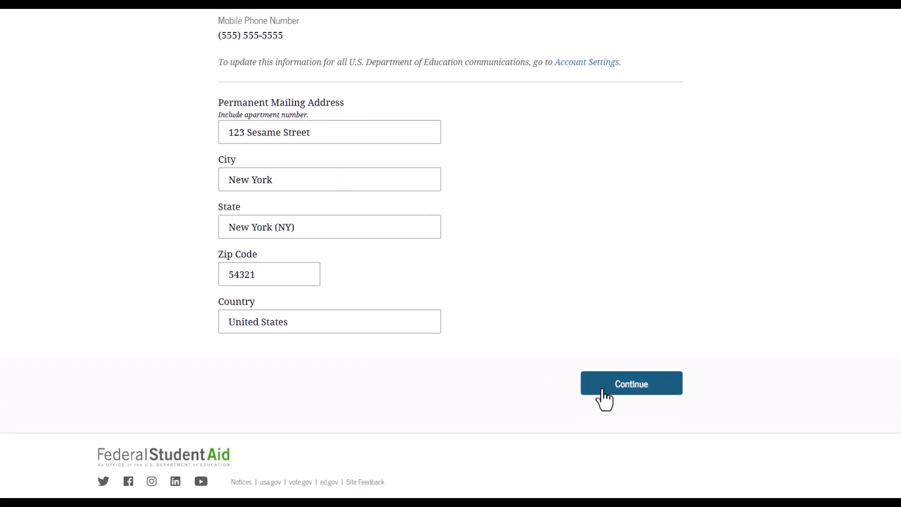
pyautogui.click(602, 389)
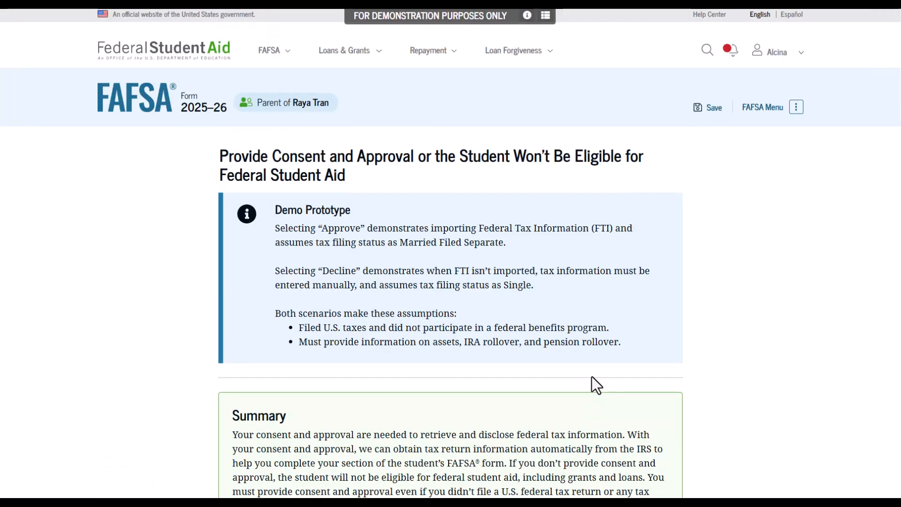
# Step: Review the consent terms, approve retrieval and use of the parent's federal tax information, and continue past the import page
pyautogui.scroll(-3, 592, 376)
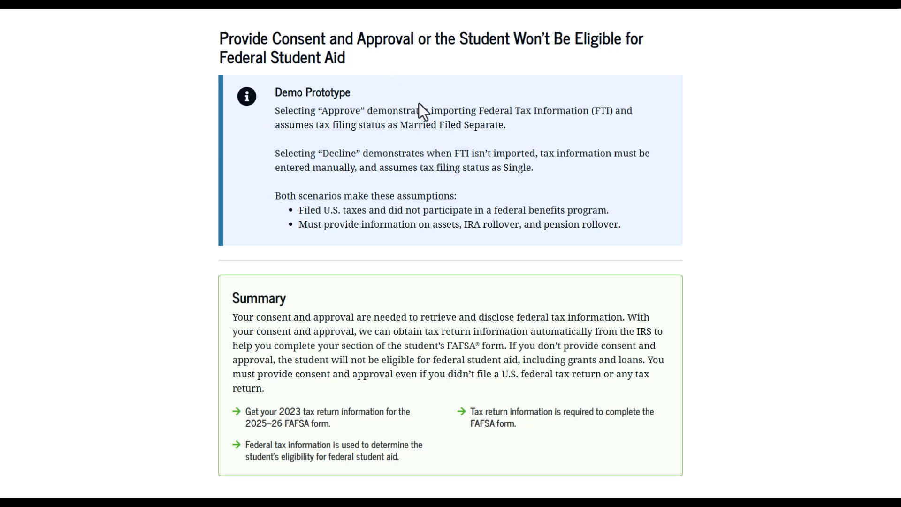
pyautogui.scroll(-1, 412, 97)
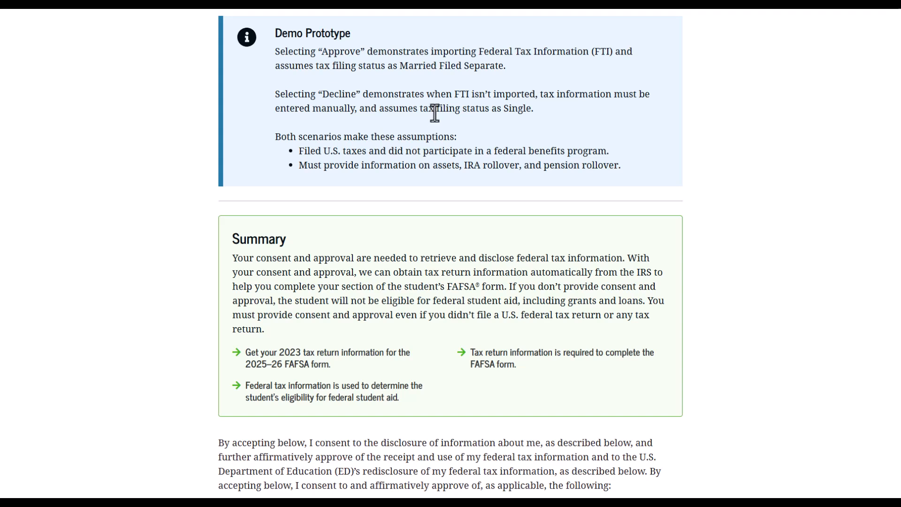
pyautogui.scroll(-7, 445, 126)
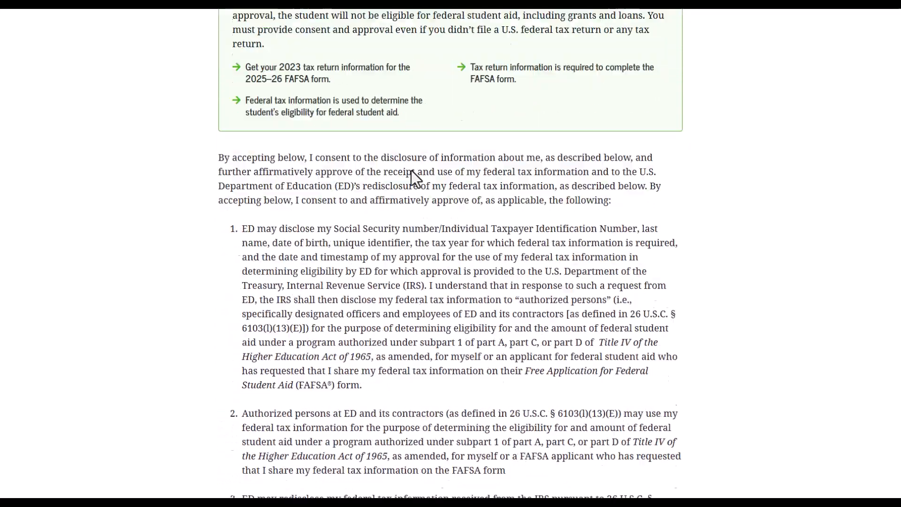
pyautogui.scroll(-12, 412, 170)
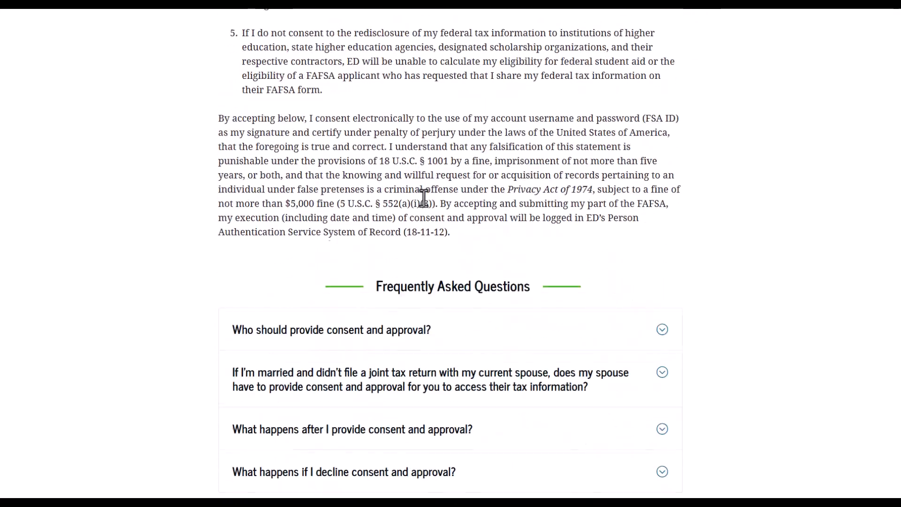
pyautogui.scroll(-4, 423, 205)
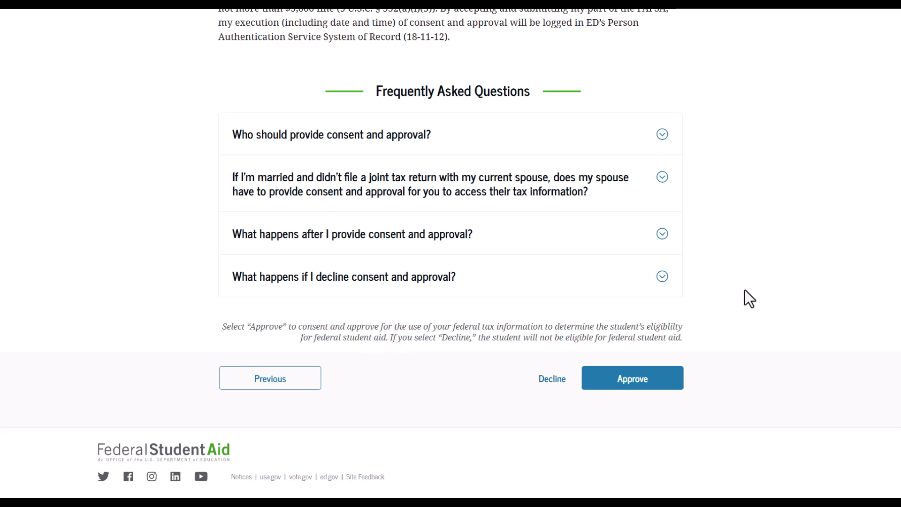
pyautogui.click(642, 392)
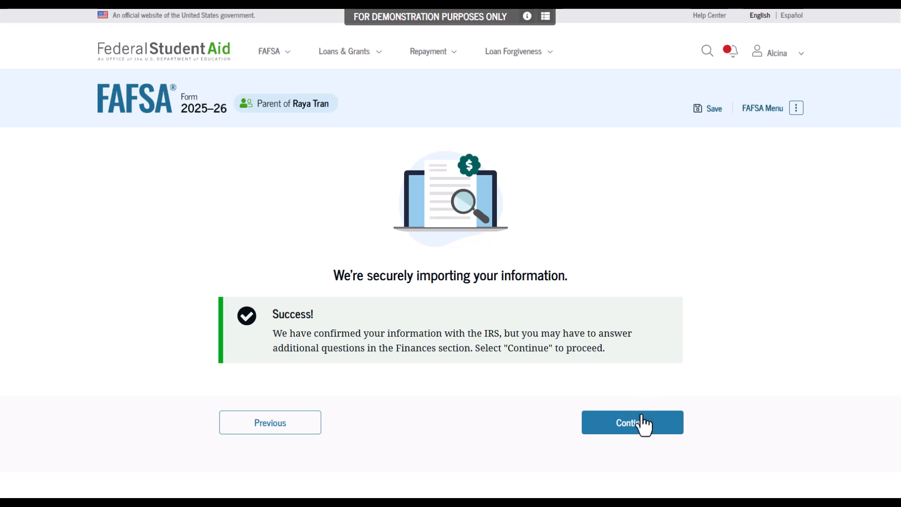
pyautogui.click(615, 431)
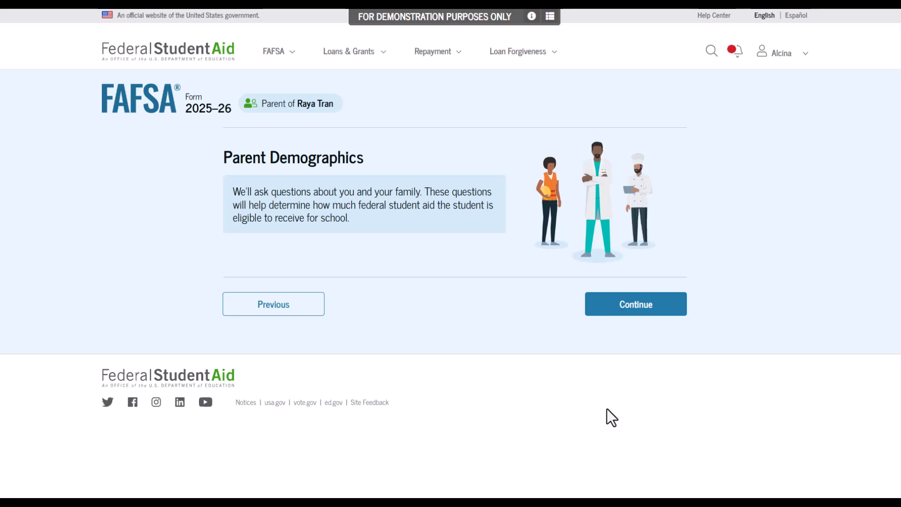
# Step: Begin the Parent Demographics section, set the parent's current marital status to Single (never married), and continue
pyautogui.click(608, 311)
pyautogui.scroll(-3, 602, 314)
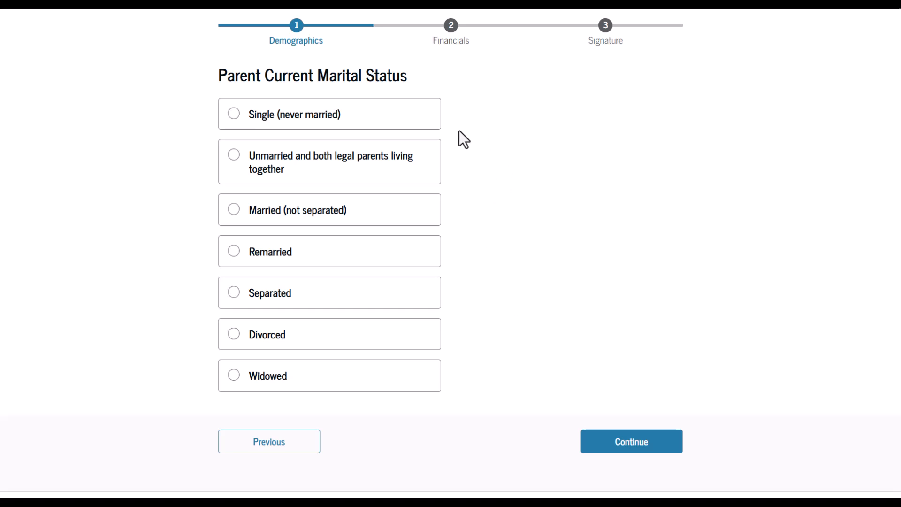
pyautogui.click(349, 117)
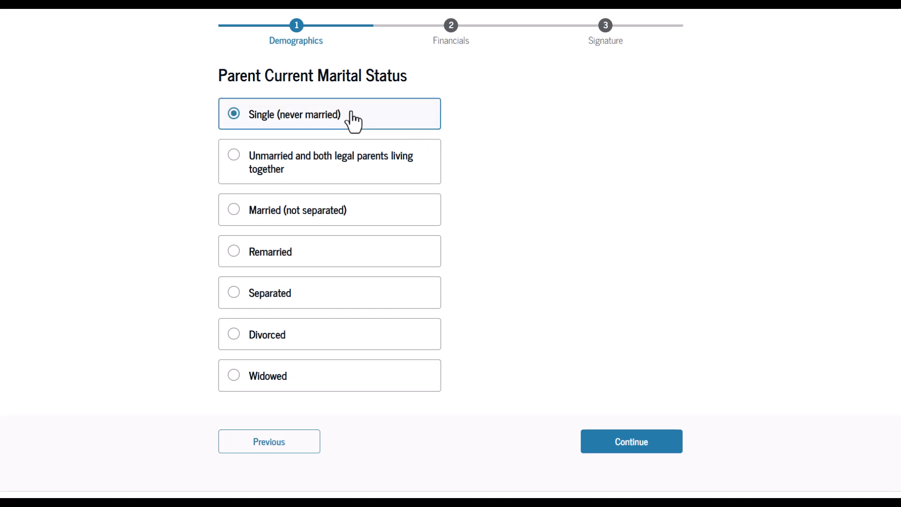
pyautogui.click(629, 443)
# Step: Set the parent's state of legal residence to Mississippi (MS) with a residency date of 02/1979, and continue
pyautogui.click(263, 283)
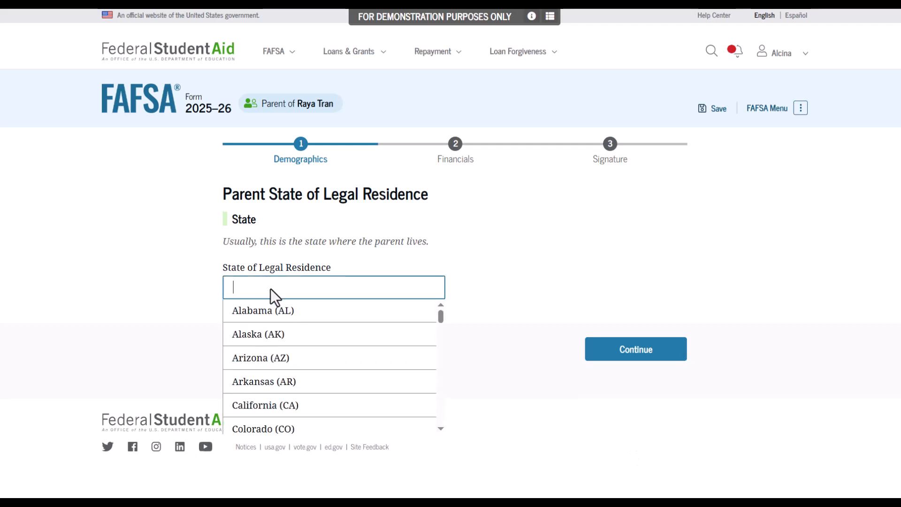
pyautogui.write('miss')
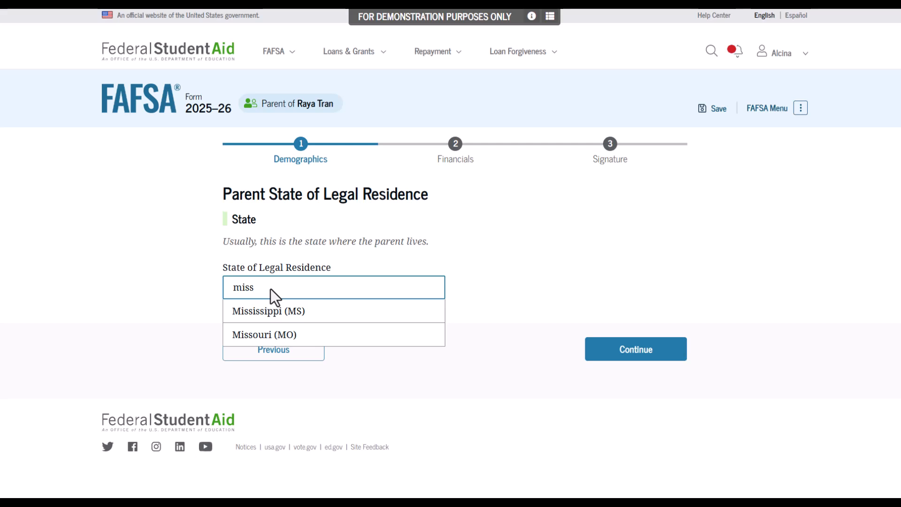
pyautogui.click(261, 312)
pyautogui.scroll(-1, 329, 352)
pyautogui.click(241, 366)
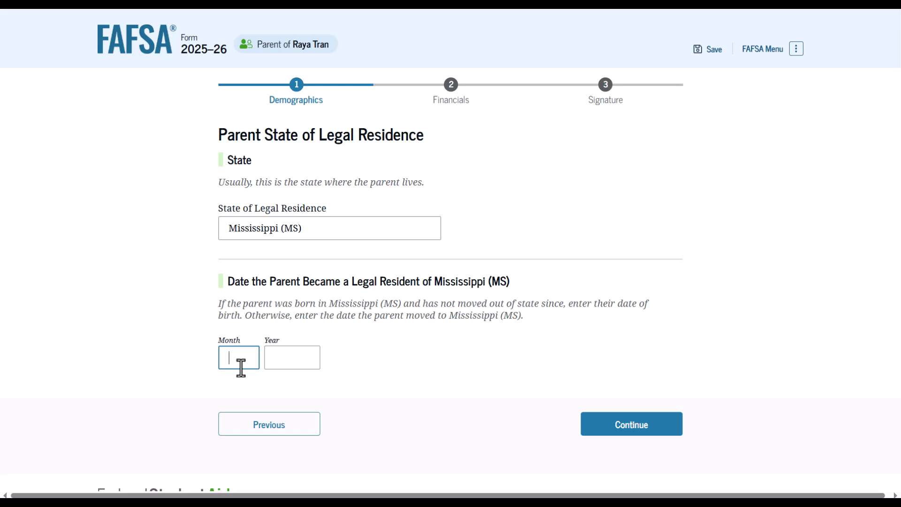
pyautogui.write('02')
pyautogui.press('Tab')
pyautogui.write('1979')
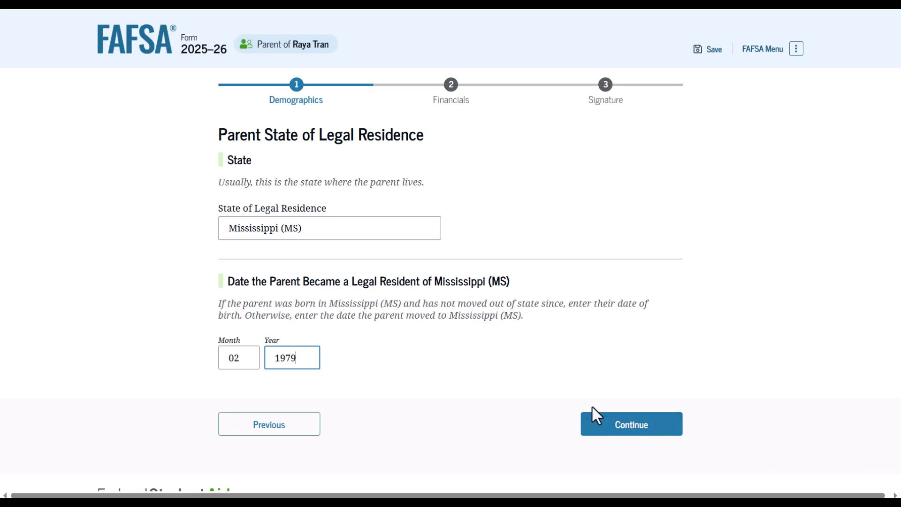
pyautogui.click(627, 439)
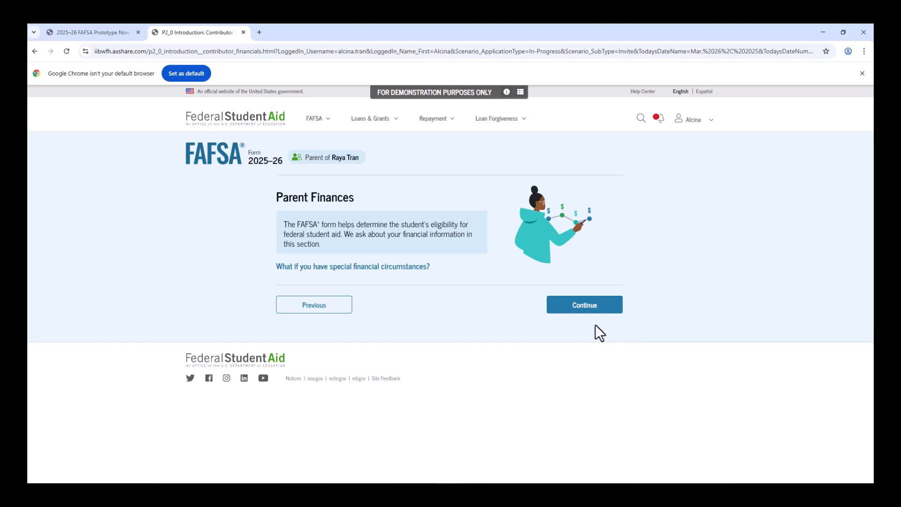
# Step: Begin the Parent Finances section, answer None of these apply for federal benefits received during 2023 or 2024, and continue
pyautogui.click(594, 307)
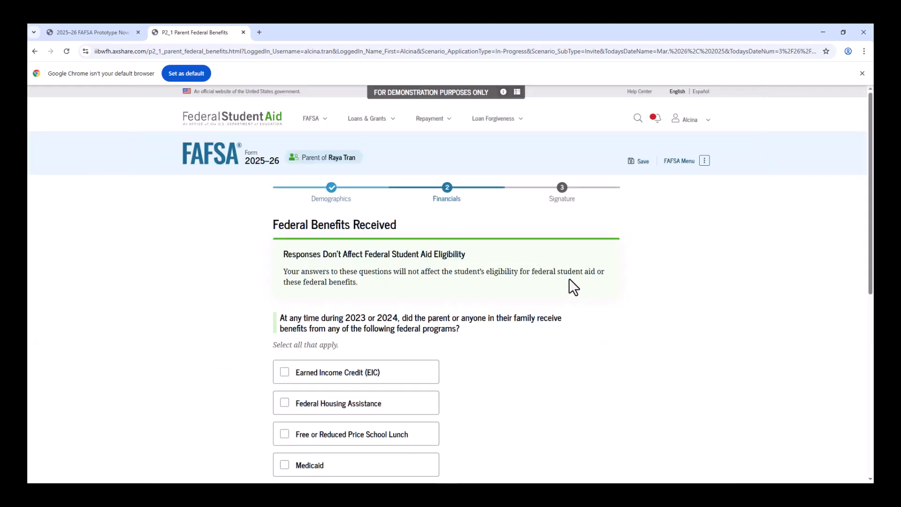
pyautogui.scroll(-3, 554, 286)
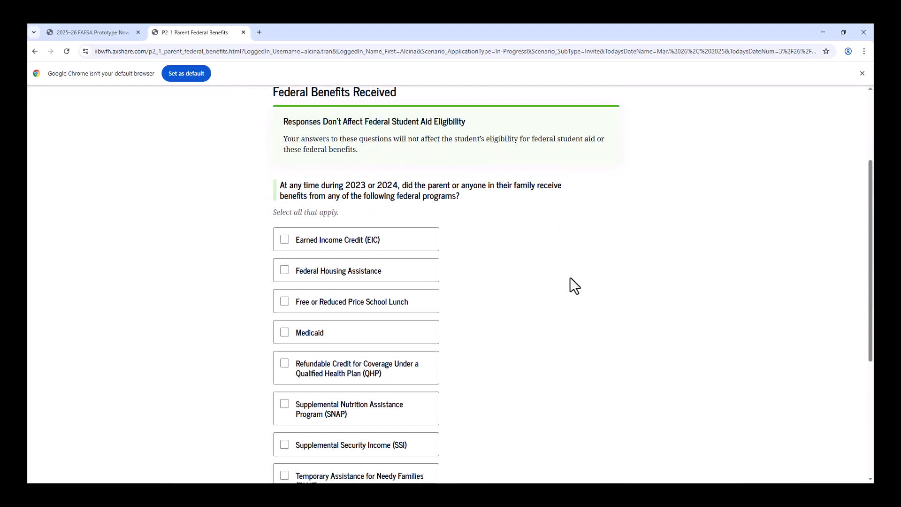
pyautogui.scroll(2, 572, 277)
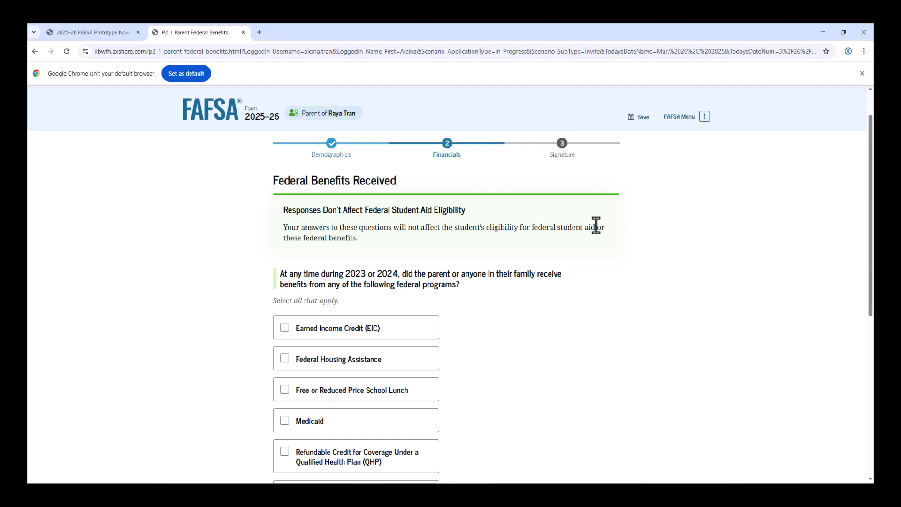
pyautogui.scroll(-2, 582, 237)
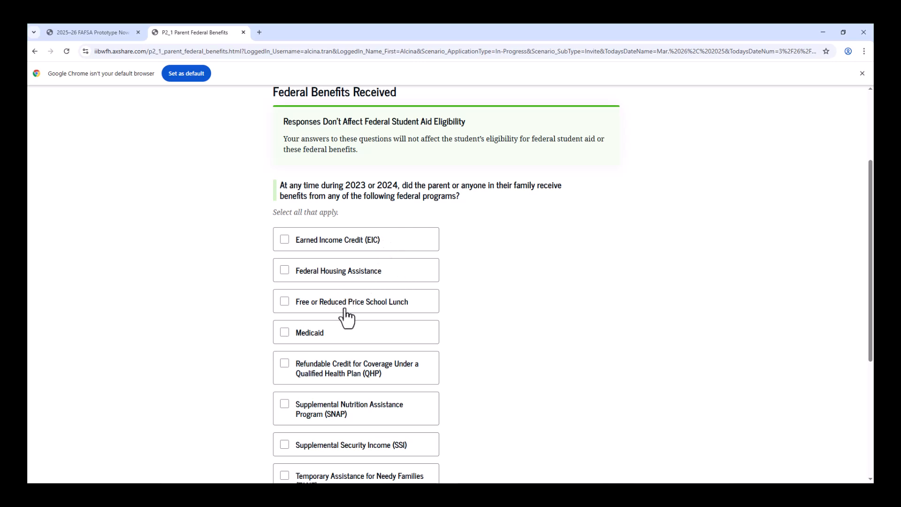
pyautogui.scroll(-1, 511, 317)
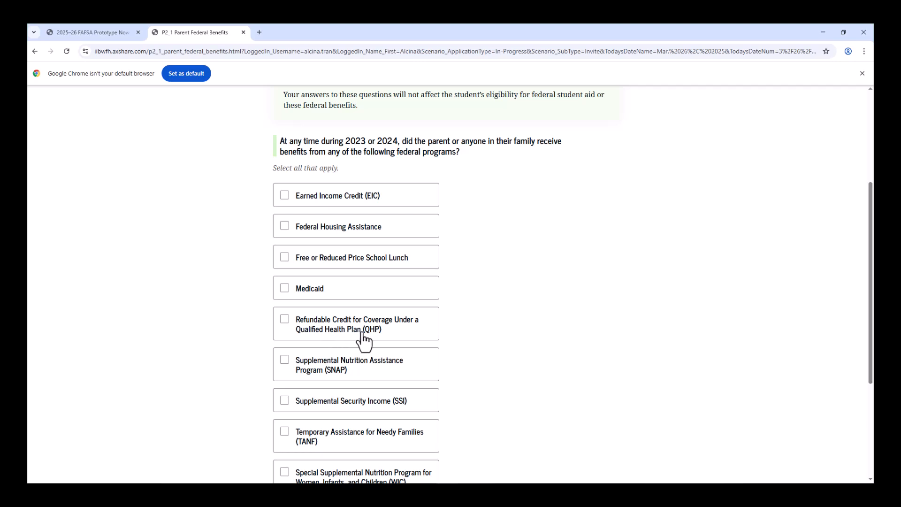
pyautogui.scroll(-1, 418, 371)
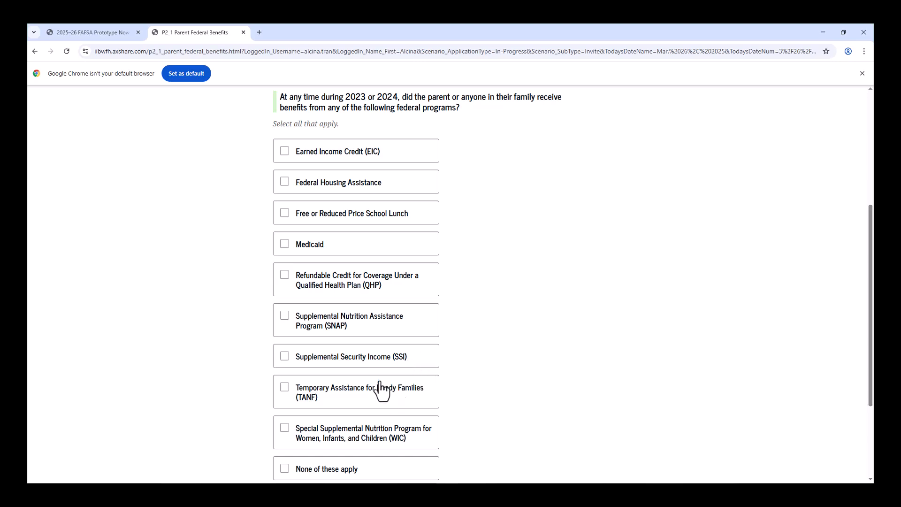
pyautogui.scroll(-1, 382, 367)
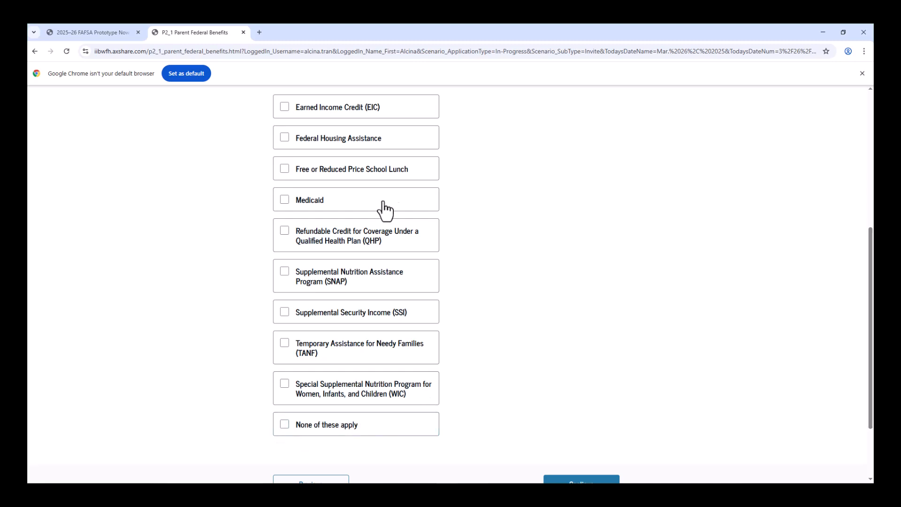
pyautogui.scroll(2, 383, 206)
pyautogui.scroll(-3, 383, 211)
pyautogui.scroll(3, 380, 241)
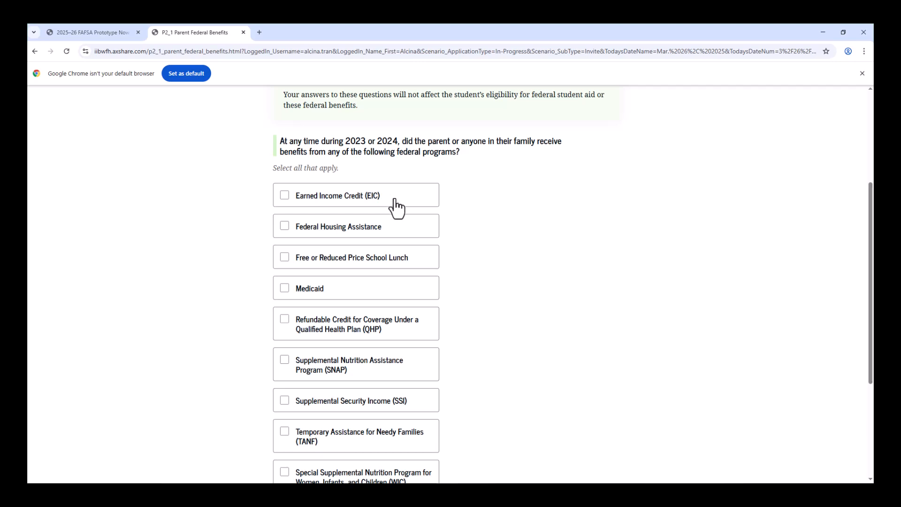
pyautogui.scroll(-3, 394, 209)
pyautogui.click(340, 381)
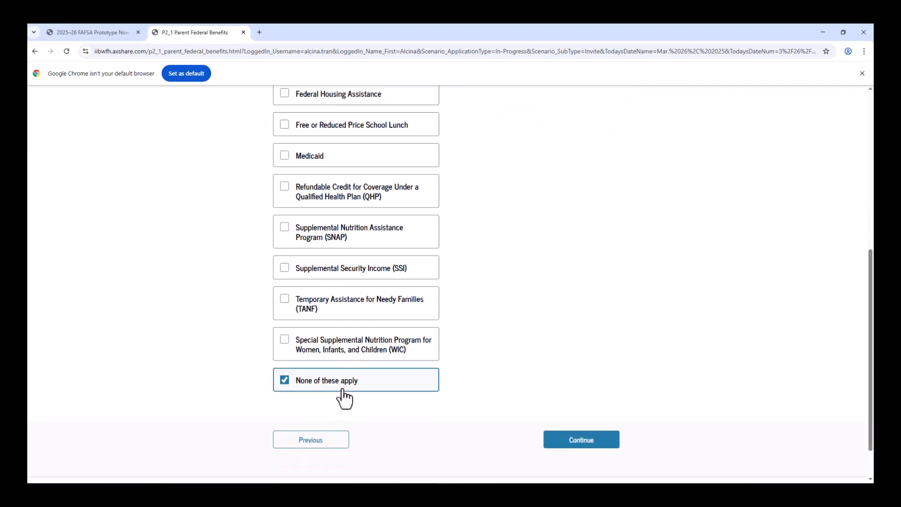
pyautogui.click(561, 444)
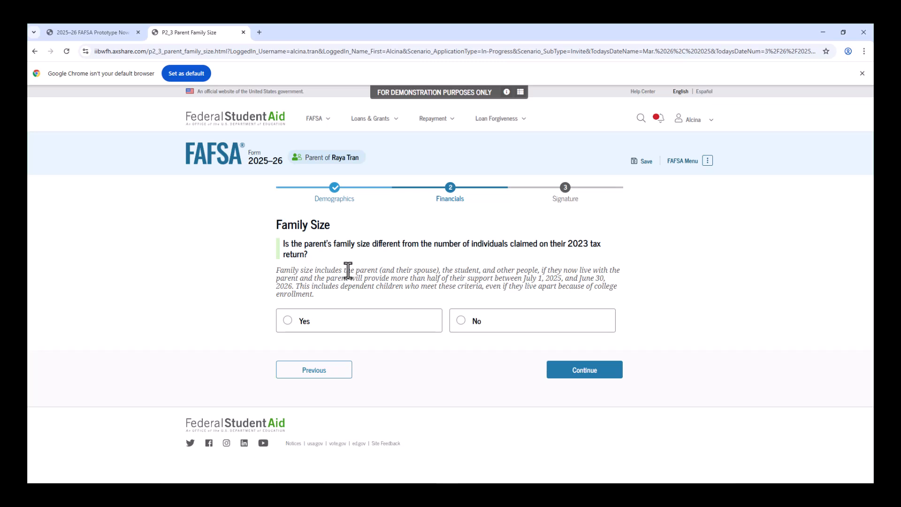
# Step: Answer Yes to a family size different from the 2023 tax return, enter 1 child or other dependent, and continue
pyautogui.click(350, 329)
pyautogui.scroll(-2, 370, 336)
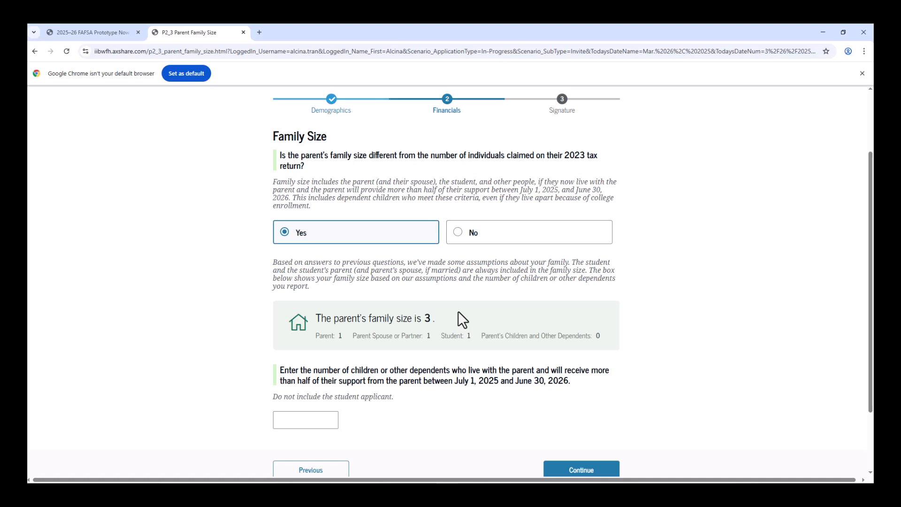
pyautogui.click(315, 425)
pyautogui.write('1')
pyautogui.press('BackSpace')
pyautogui.write('4')
pyautogui.press('BackSpace')
pyautogui.write('1')
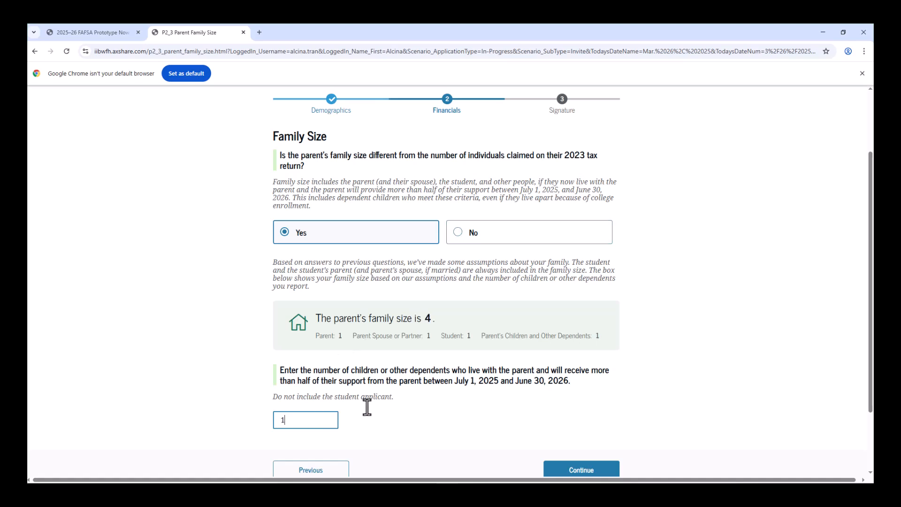
pyautogui.click(580, 469)
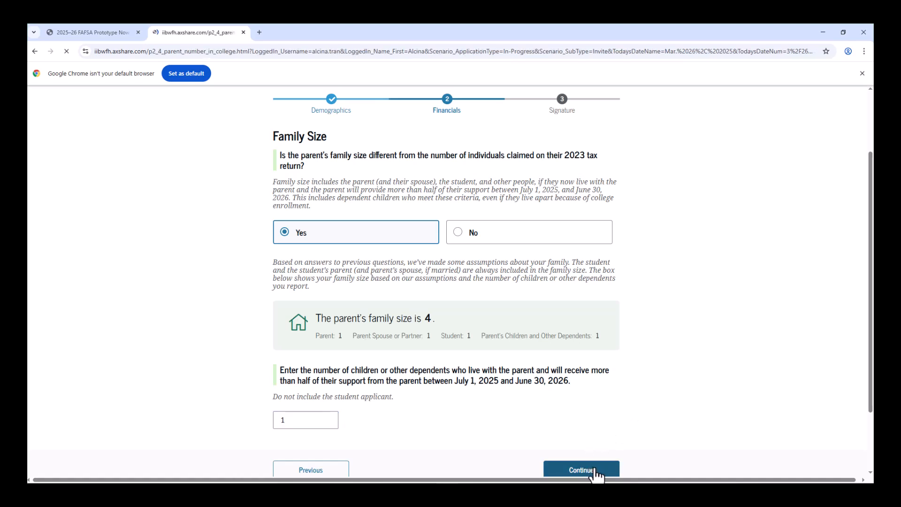
# Step: Set the number of family members in college between July 1, 2025 and June 30, 2026 to 1, and continue
pyautogui.click(321, 294)
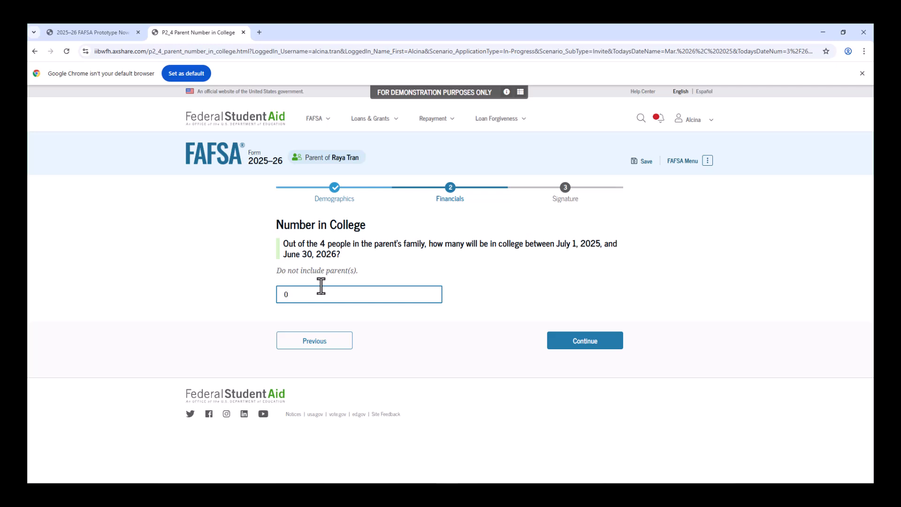
pyautogui.press('BackSpace')
pyautogui.write('1')
pyautogui.click(611, 345)
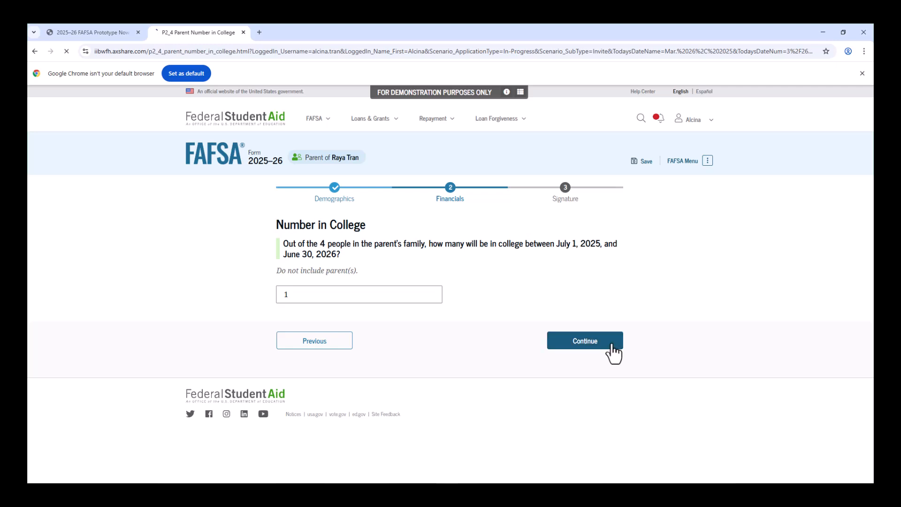
# Step: Enter 0 for both the IRA rollover and the pension rollover in the parent's 2023 tax return information
pyautogui.scroll(-3, 611, 342)
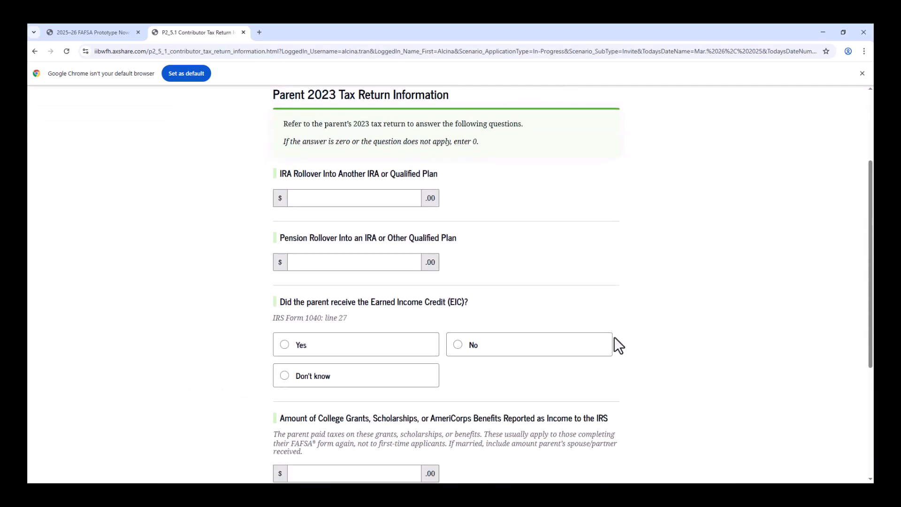
pyautogui.scroll(2, 613, 337)
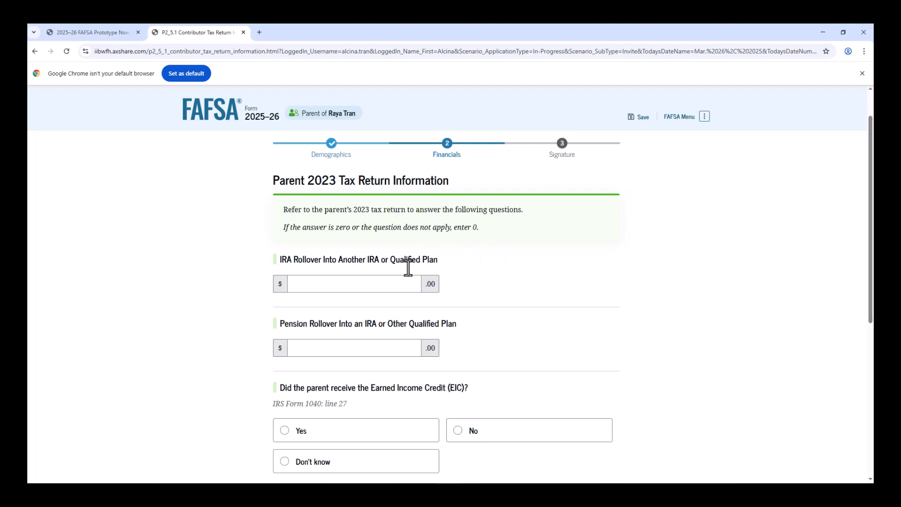
pyautogui.click(407, 286)
pyautogui.write('0')
pyautogui.click(328, 347)
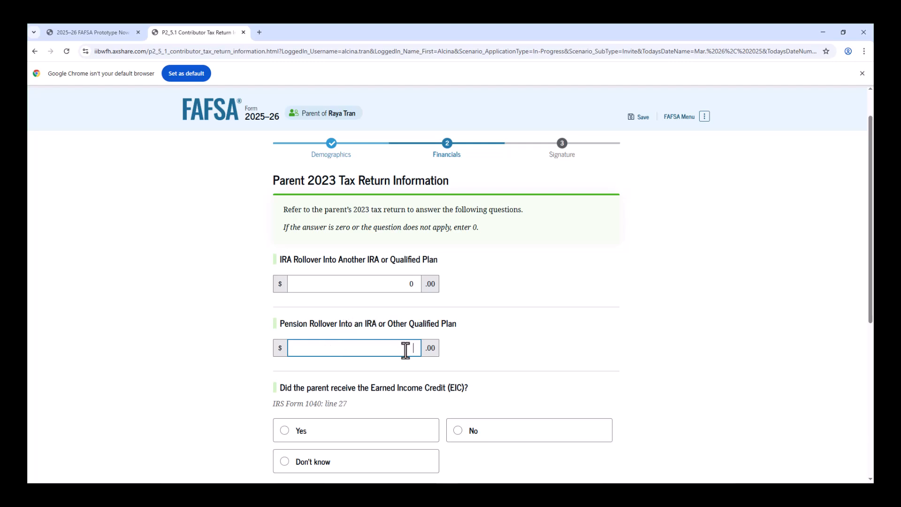
pyautogui.write('0')
# Step: Answer Don't know to whether the parent received the Earned Income Credit (EIC)
pyautogui.scroll(-3, 432, 340)
pyautogui.scroll(-1, 277, 257)
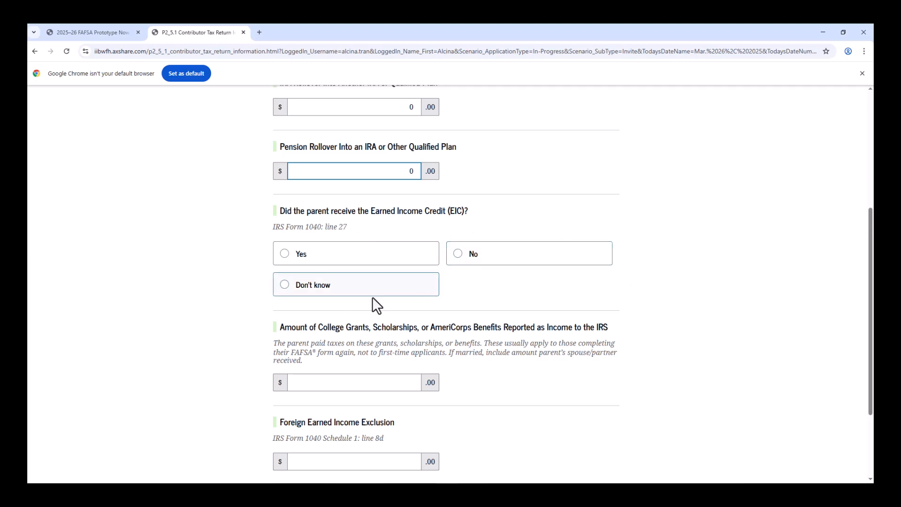
pyautogui.click(433, 294)
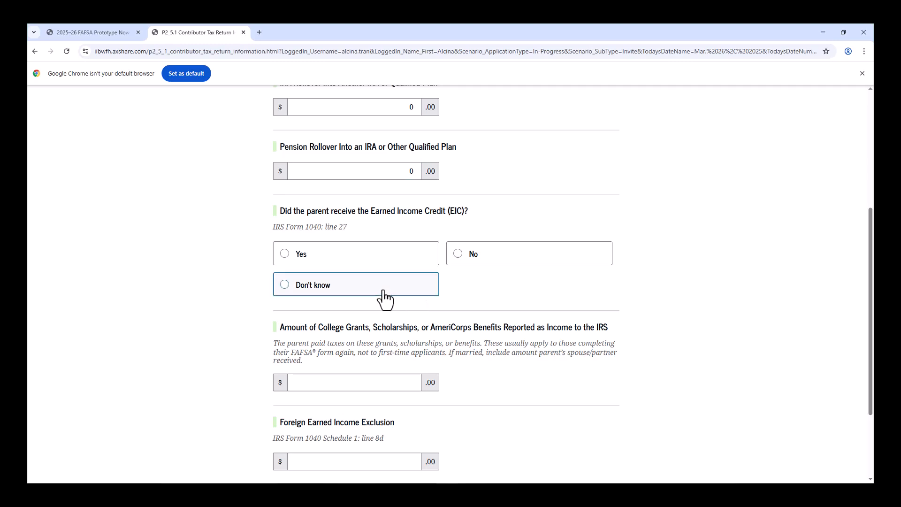
# Step: Enter 0 for taxable college grants, scholarships or AmeriCorps benefits and 0 for the foreign earned income exclusion, and continue
pyautogui.scroll(-2, 467, 338)
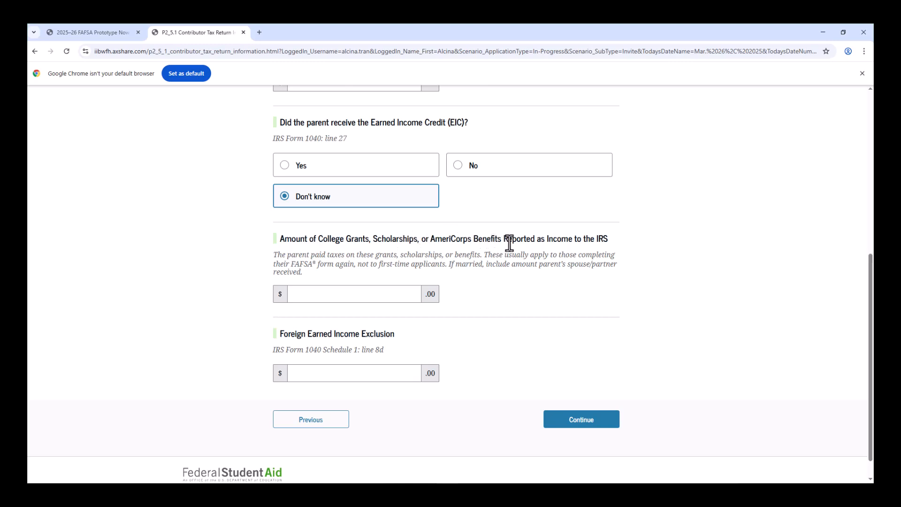
pyautogui.click(399, 294)
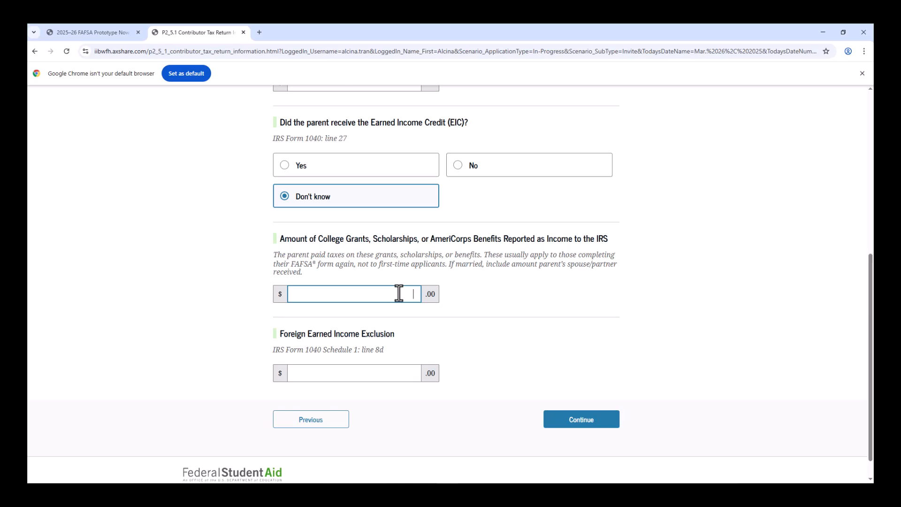
pyautogui.write('0')
pyautogui.click(381, 373)
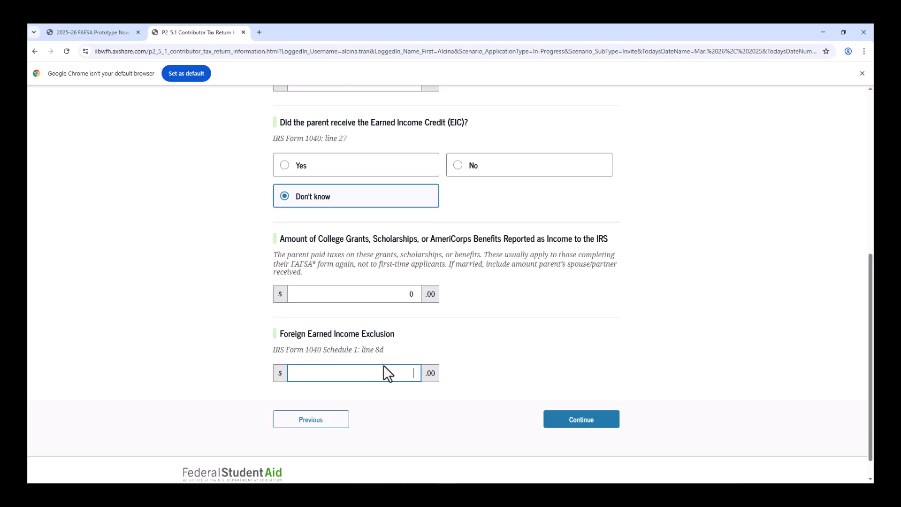
pyautogui.write('0')
pyautogui.click(595, 423)
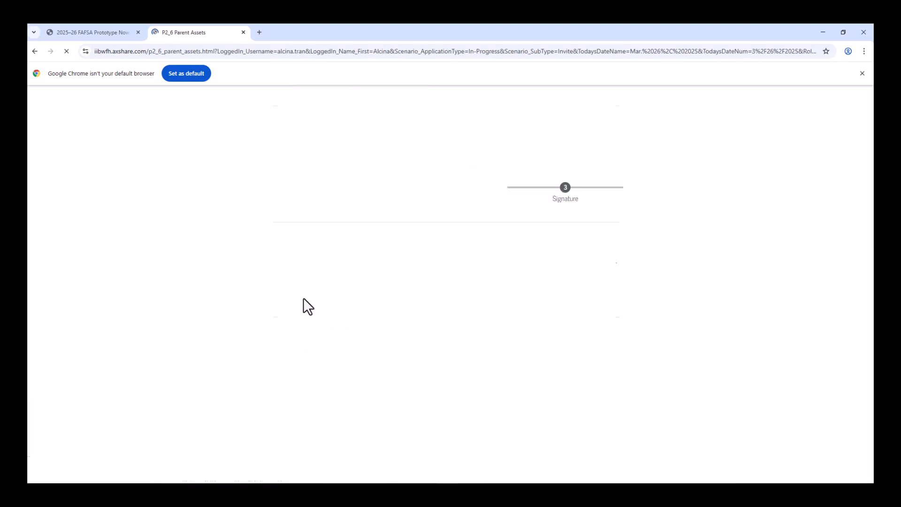
# Step: Enter 0 for annual child support received and 1,500 for the parent's total of cash, savings and checking accounts
pyautogui.click(339, 270)
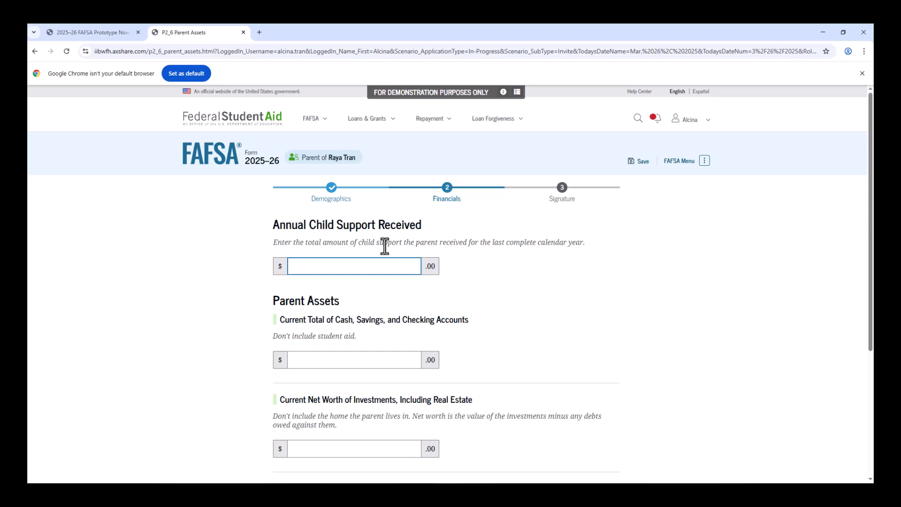
pyautogui.write('0')
pyautogui.scroll(-1, 483, 305)
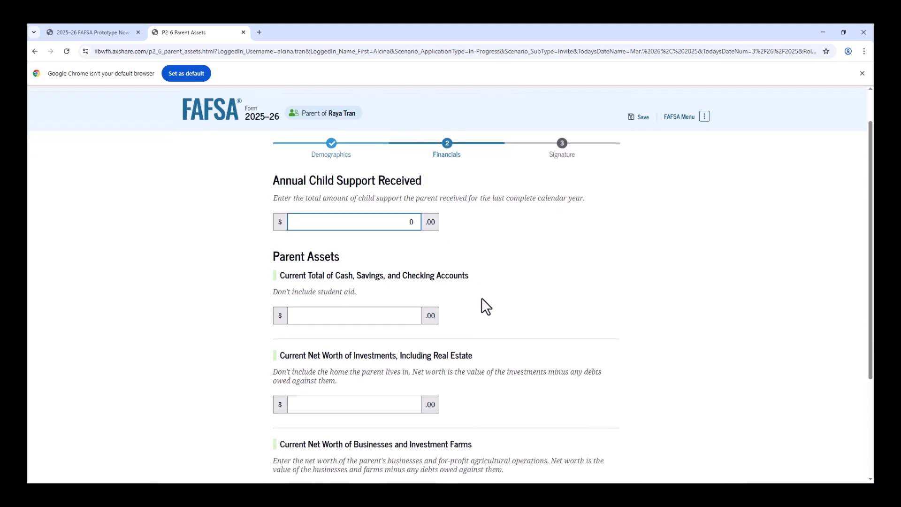
pyautogui.scroll(-2, 340, 288)
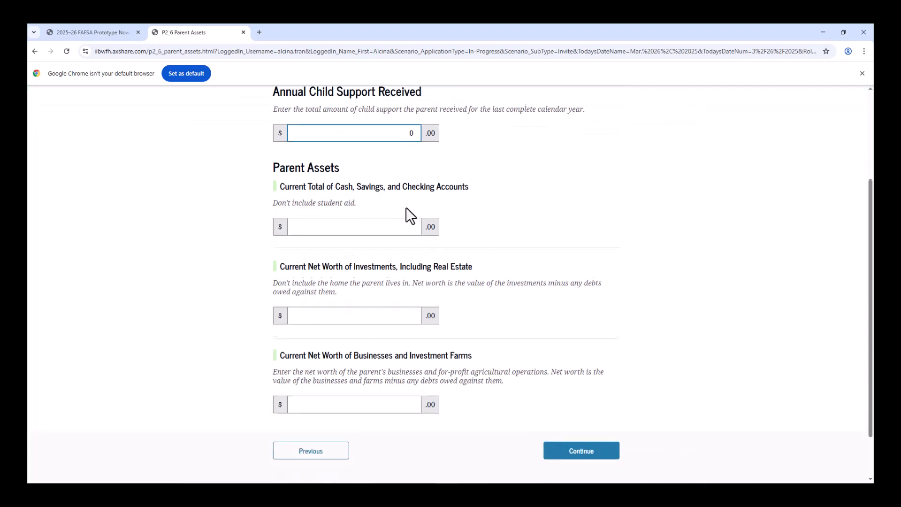
pyautogui.scroll(-1, 399, 206)
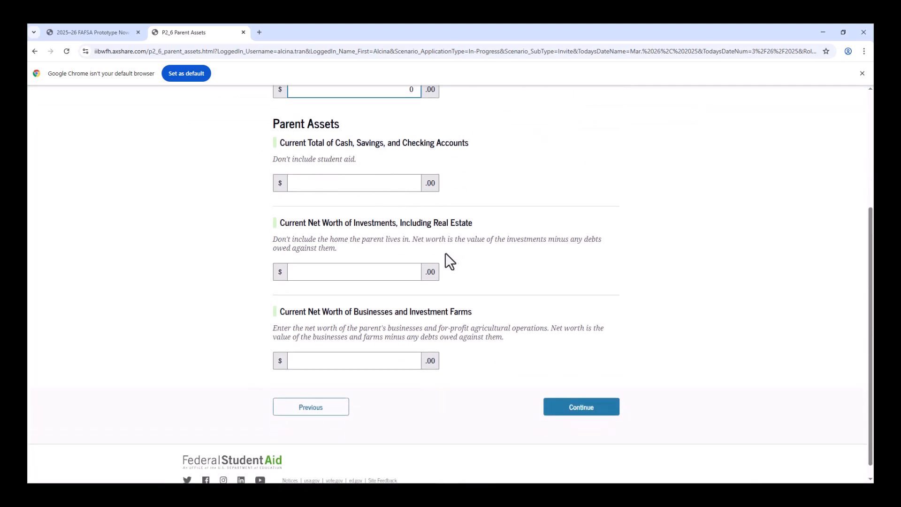
pyautogui.click(367, 188)
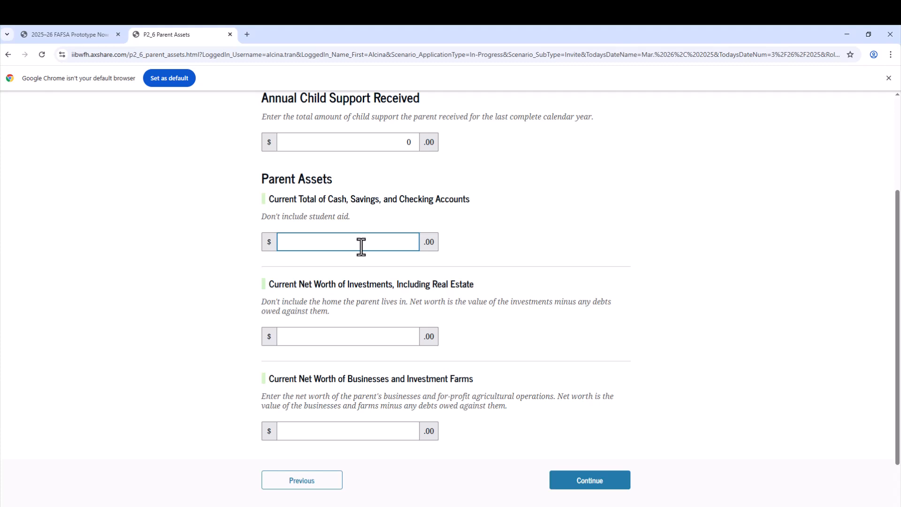
pyautogui.write('500')
# Step: Set the net worth of the parent's investments and of businesses and investment farms to 0, and continue
pyautogui.click(360, 336)
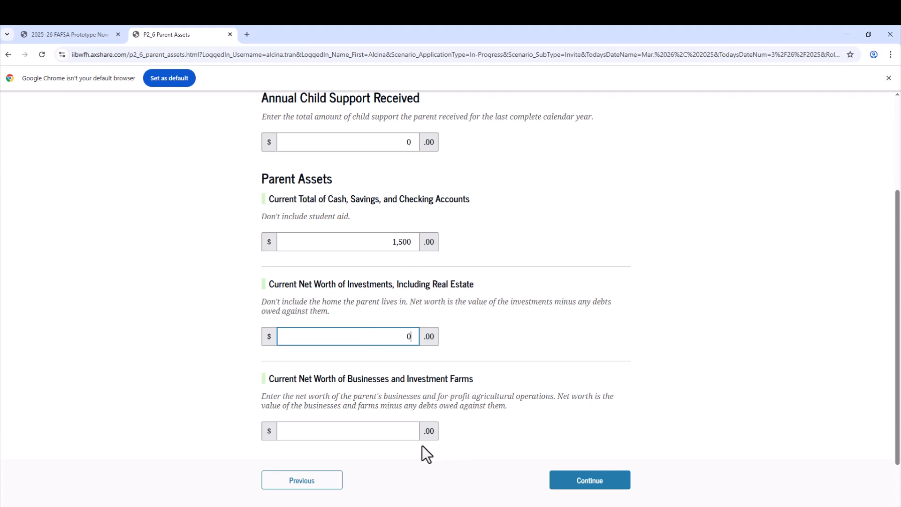
pyautogui.click(389, 431)
pyautogui.write('0')
pyautogui.click(601, 471)
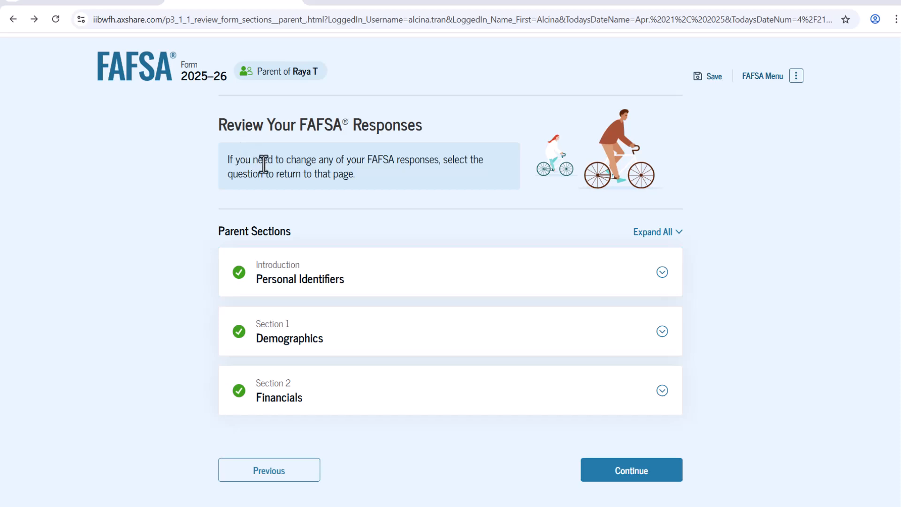
# Step: Review the parent's responses in the Personal Identifiers section, including contact details and mailing address, and collapse the section
pyautogui.scroll(-1, 273, 203)
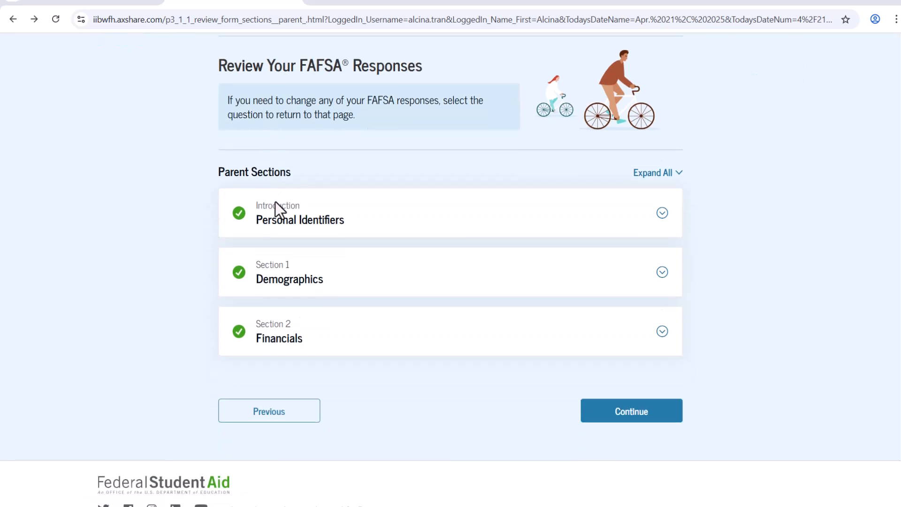
pyautogui.click(442, 232)
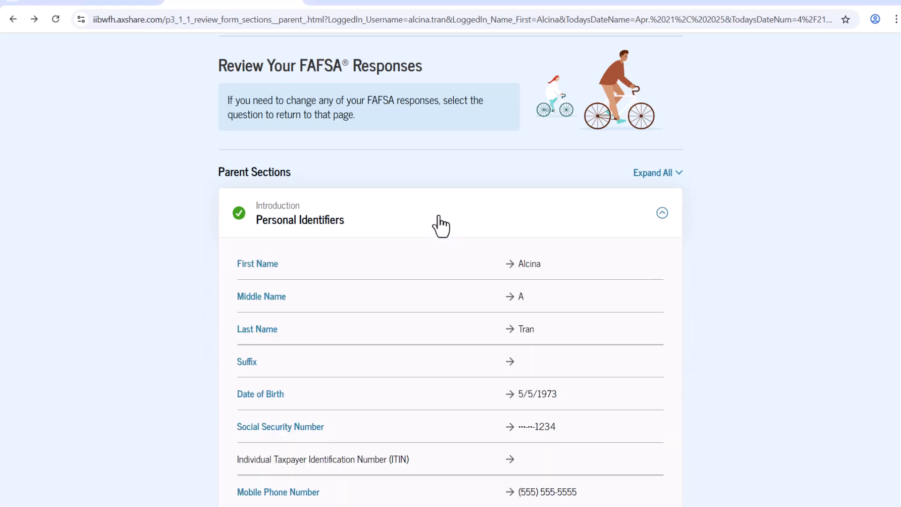
pyautogui.scroll(-1, 440, 227)
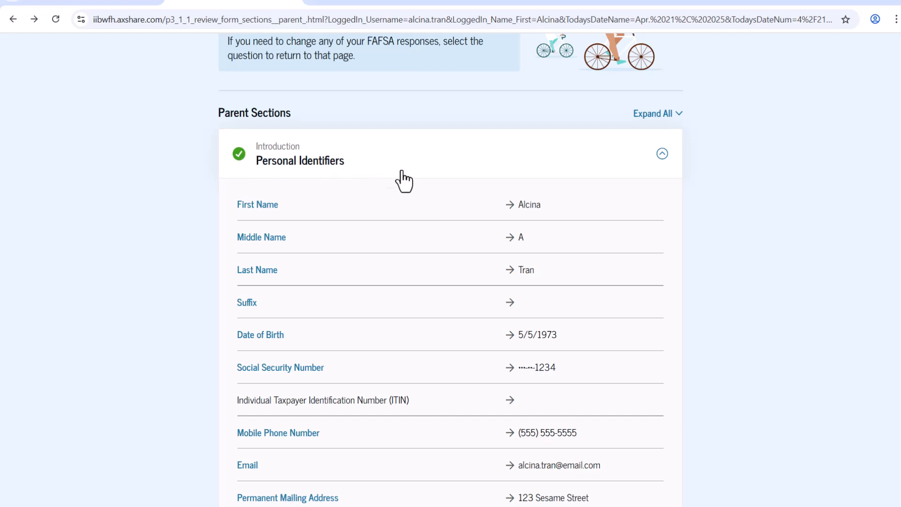
pyautogui.scroll(-2, 514, 183)
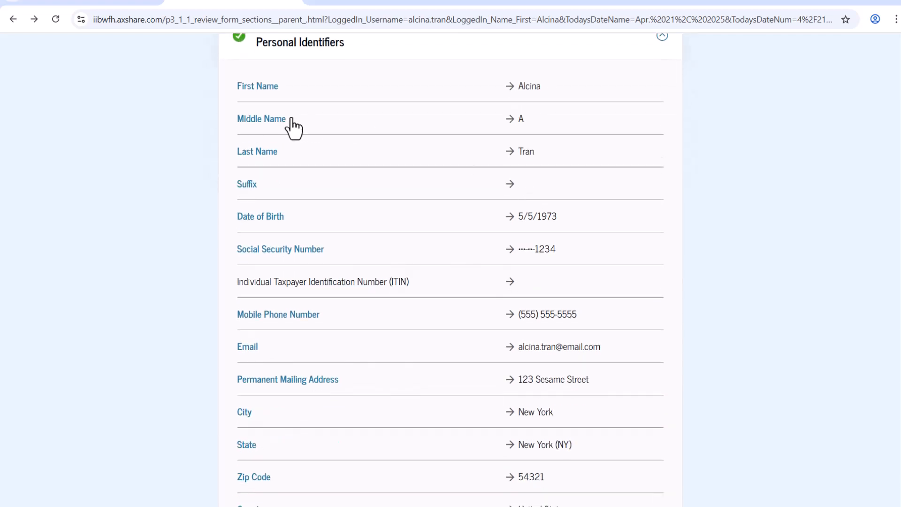
pyautogui.scroll(-2, 462, 285)
pyautogui.scroll(3, 462, 282)
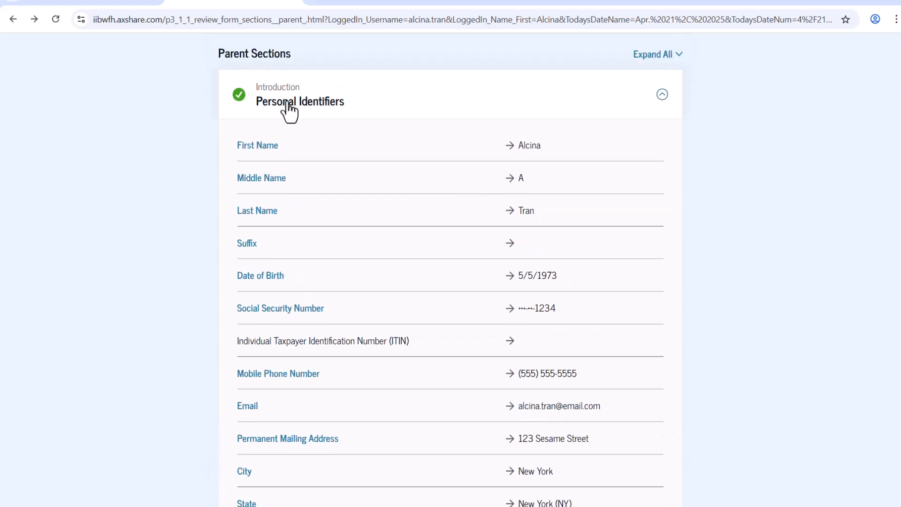
pyautogui.click(289, 109)
# Step: Review the parent's responses in the Demographics and Financials sections, collapsing each one after reading
pyautogui.click(397, 274)
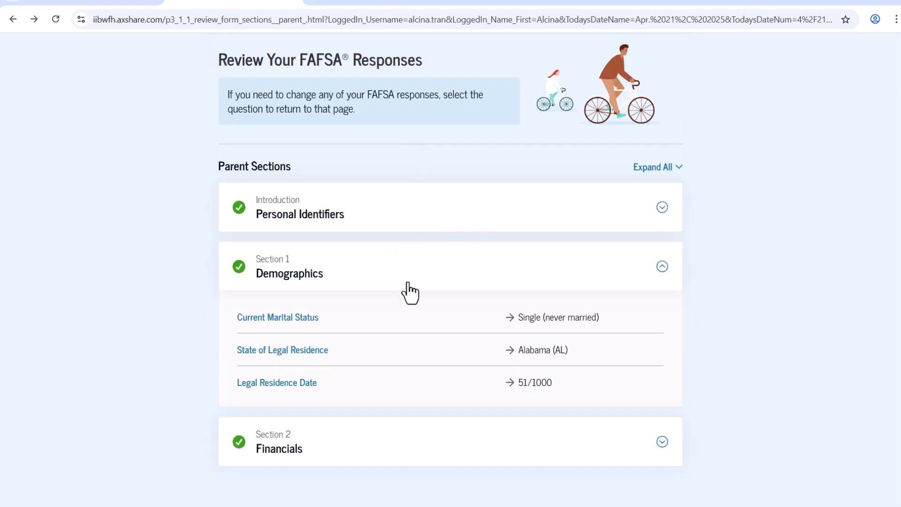
pyautogui.click(349, 288)
pyautogui.click(328, 340)
pyautogui.scroll(-1, 338, 366)
pyautogui.scroll(-10, 339, 366)
pyautogui.scroll(6, 340, 366)
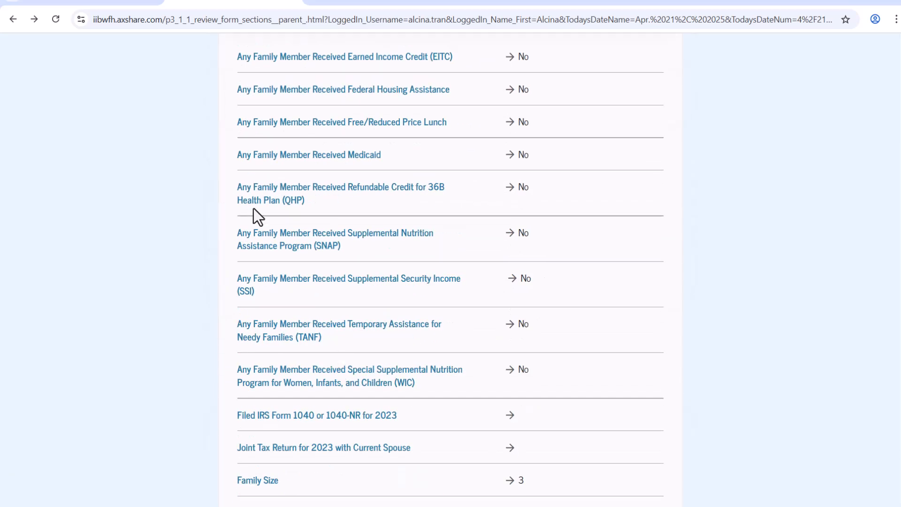
pyautogui.scroll(5, 253, 208)
pyautogui.click(323, 309)
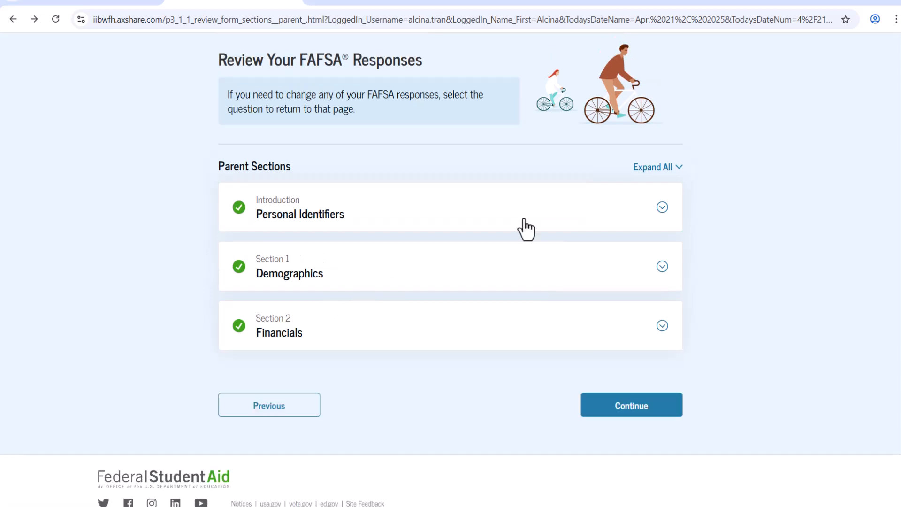
# Step: Continue to the parent signature page, agree to the outlined terms and sign the parent section
pyautogui.click(624, 411)
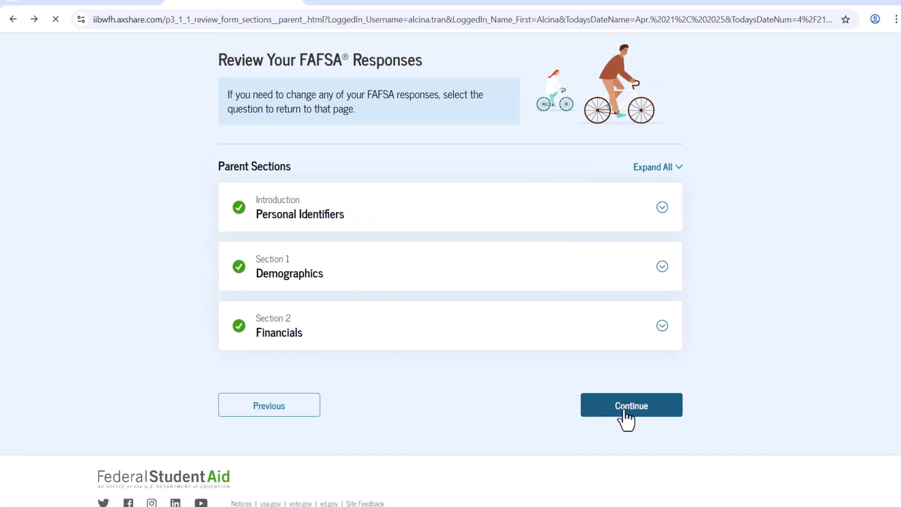
pyautogui.scroll(-1, 275, 212)
pyautogui.scroll(-7, 342, 255)
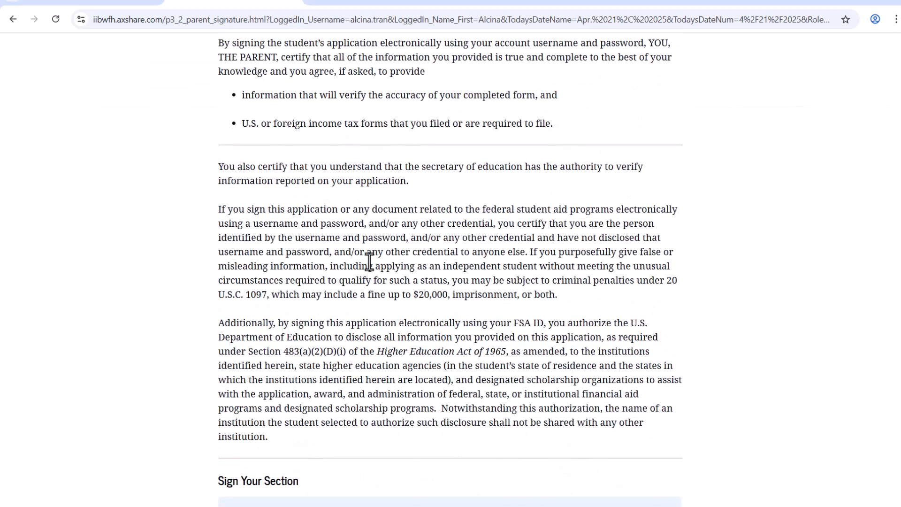
pyautogui.scroll(-3, 369, 260)
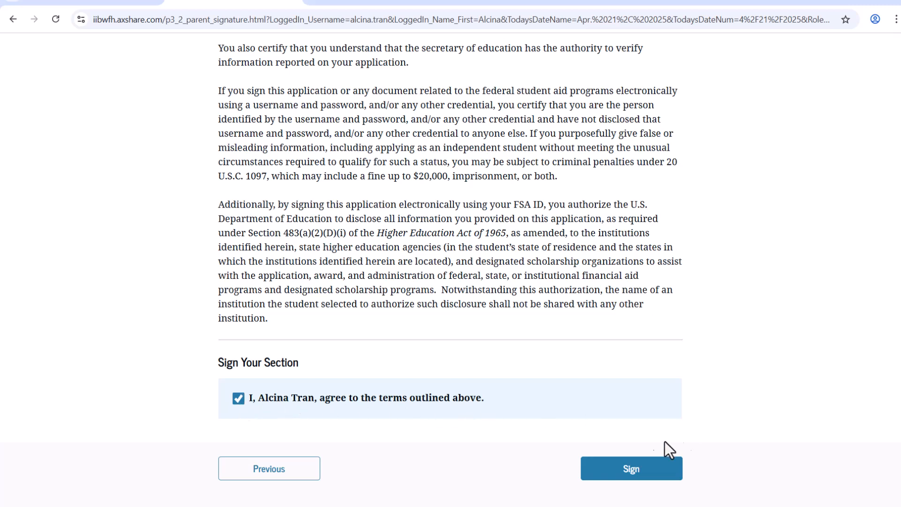
pyautogui.click(631, 471)
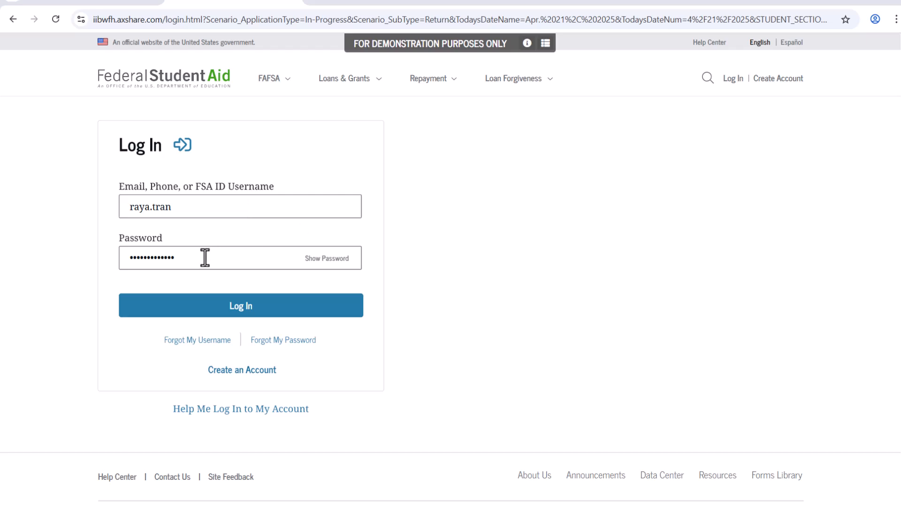
# Step: Log in to the student's account and open the 2025–26 FAFSA form listed under recent activity
pyautogui.click(257, 309)
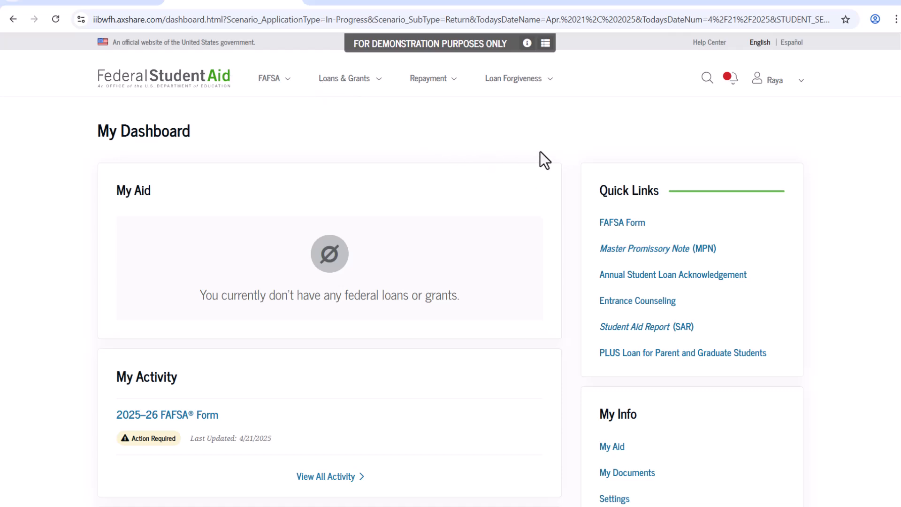
pyautogui.scroll(-1, 539, 151)
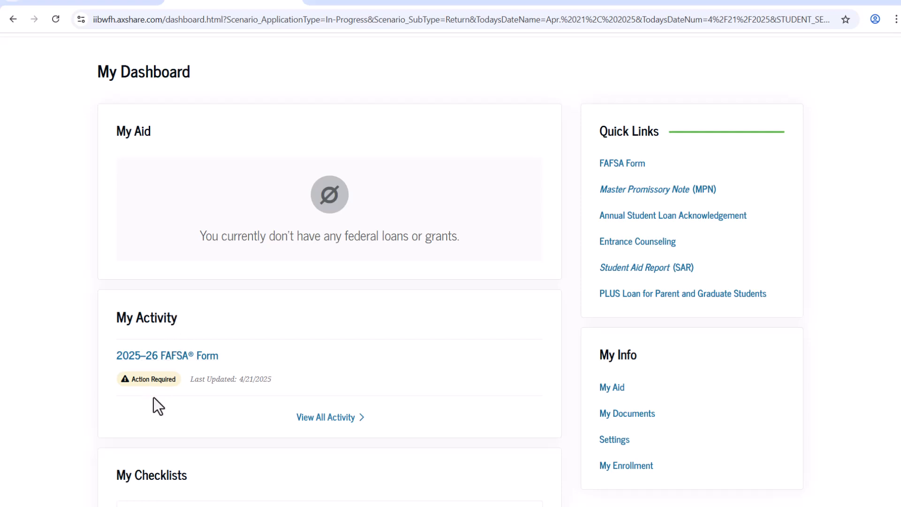
pyautogui.click(200, 361)
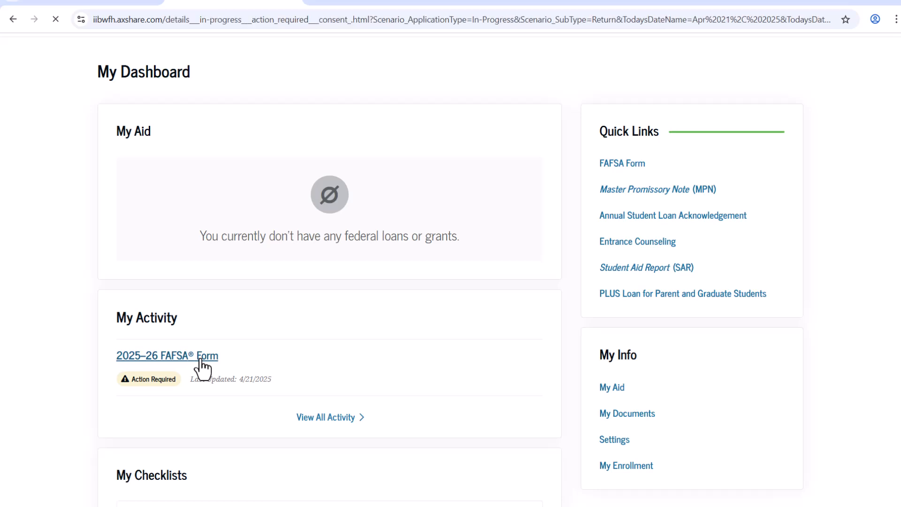
# Step: Approve the use of the student's federal tax information, and continue to the Student 2023 Tax Return Information questions
pyautogui.scroll(-3, 215, 351)
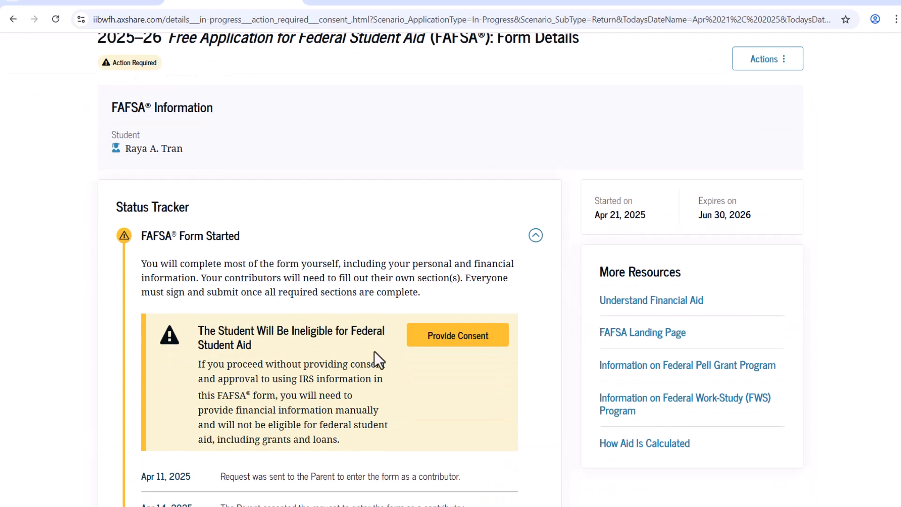
pyautogui.click(457, 345)
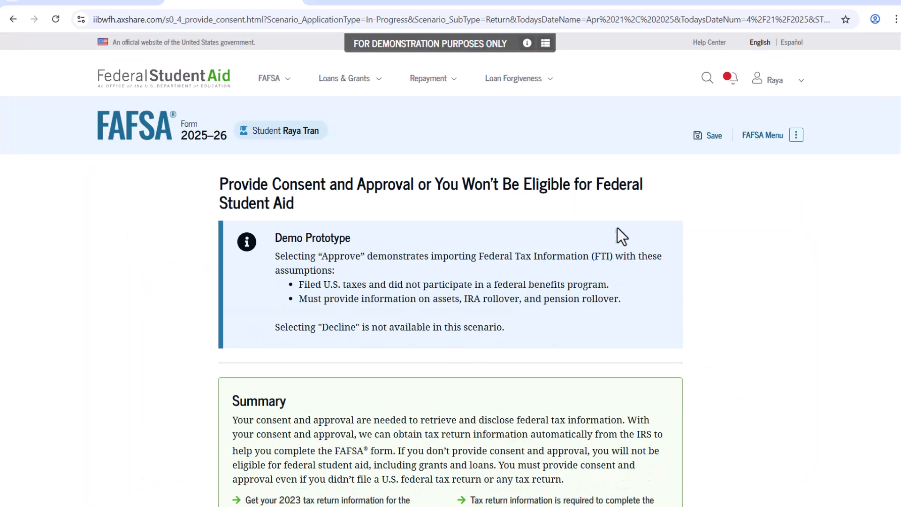
pyautogui.scroll(-3, 618, 260)
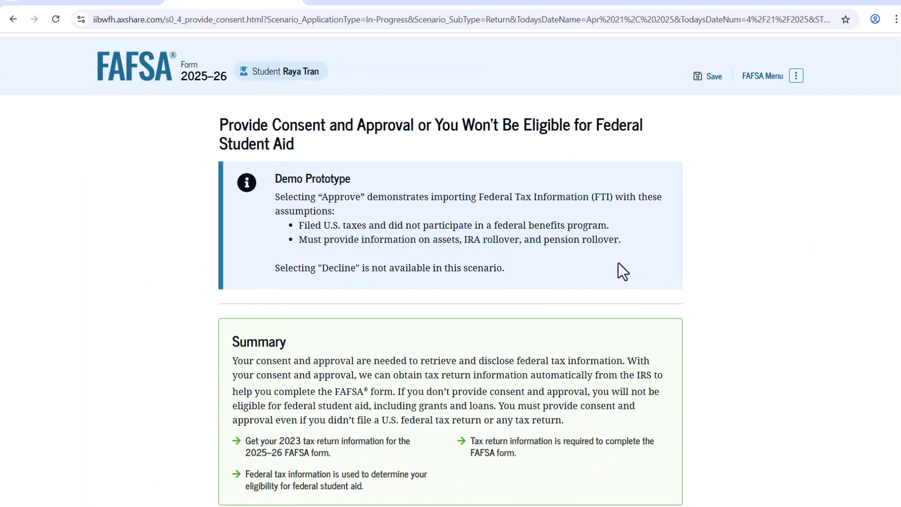
pyautogui.scroll(3, 617, 266)
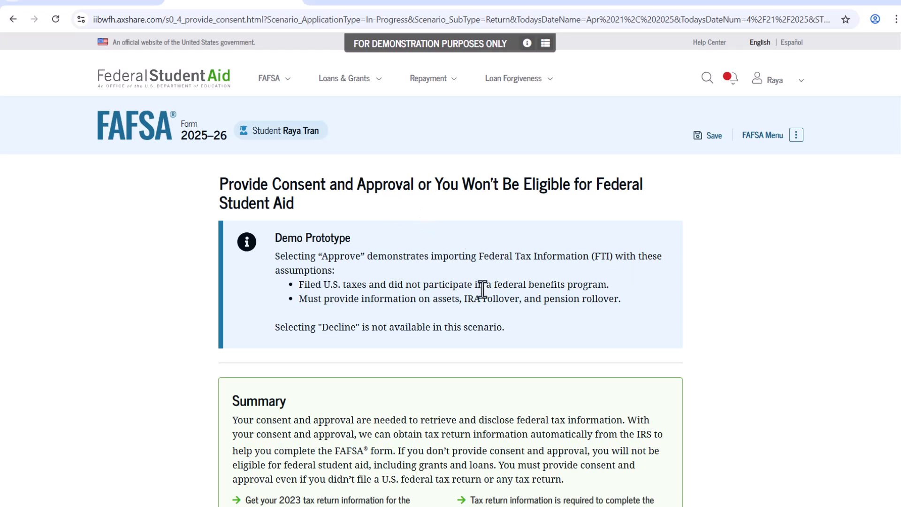
pyautogui.scroll(-3, 483, 287)
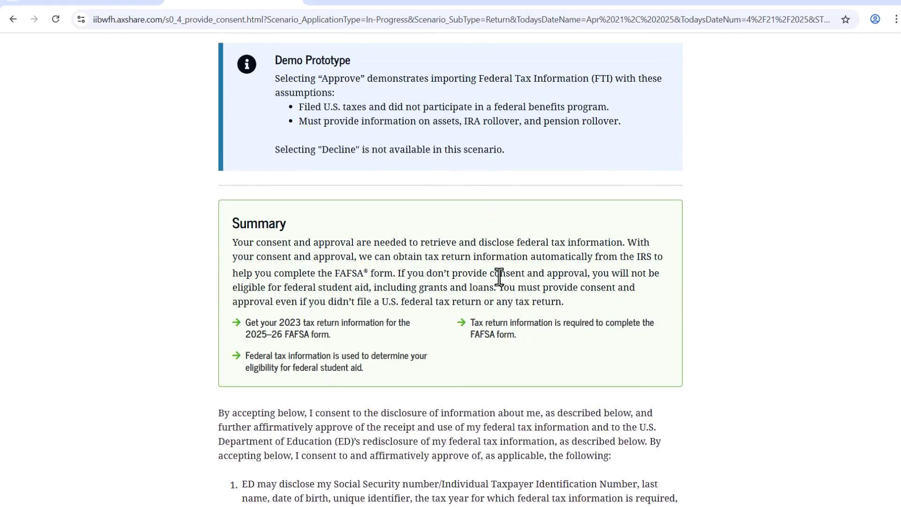
pyautogui.scroll(-3, 499, 277)
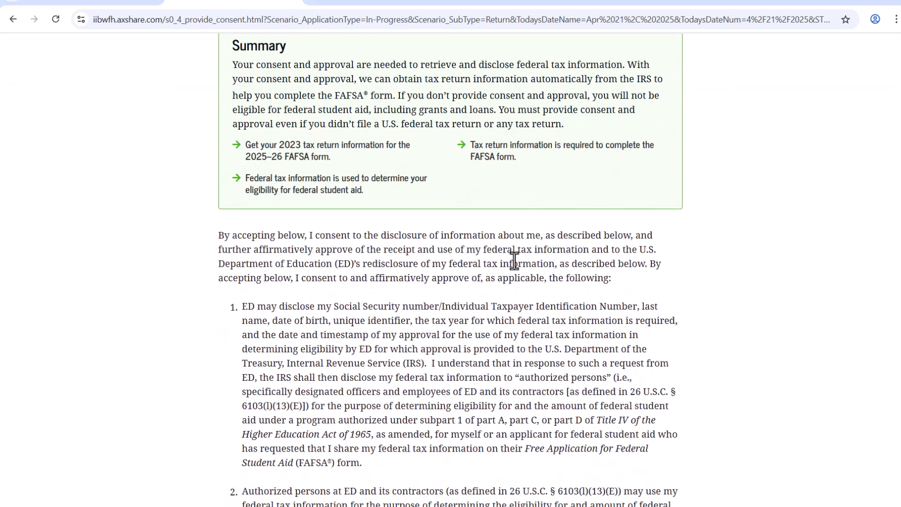
pyautogui.scroll(-8, 514, 258)
pyautogui.scroll(-7, 514, 286)
pyautogui.scroll(-7, 582, 305)
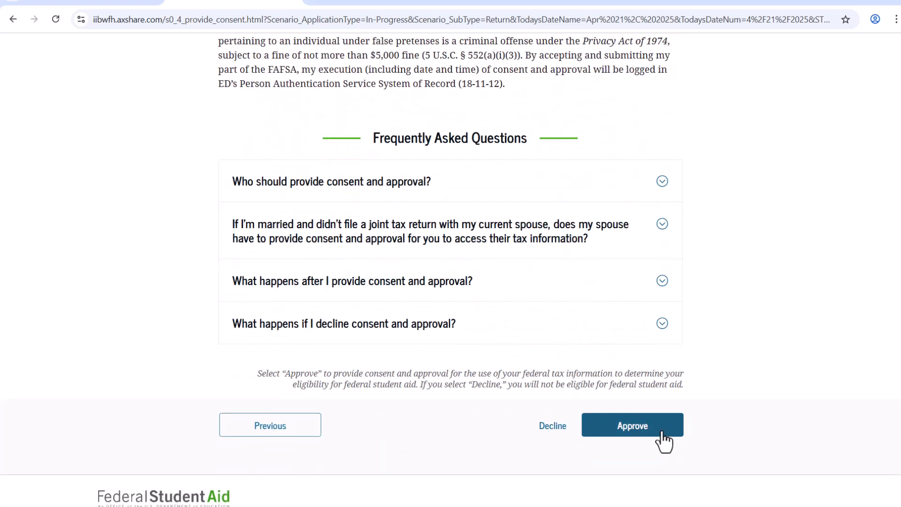
pyautogui.click(622, 432)
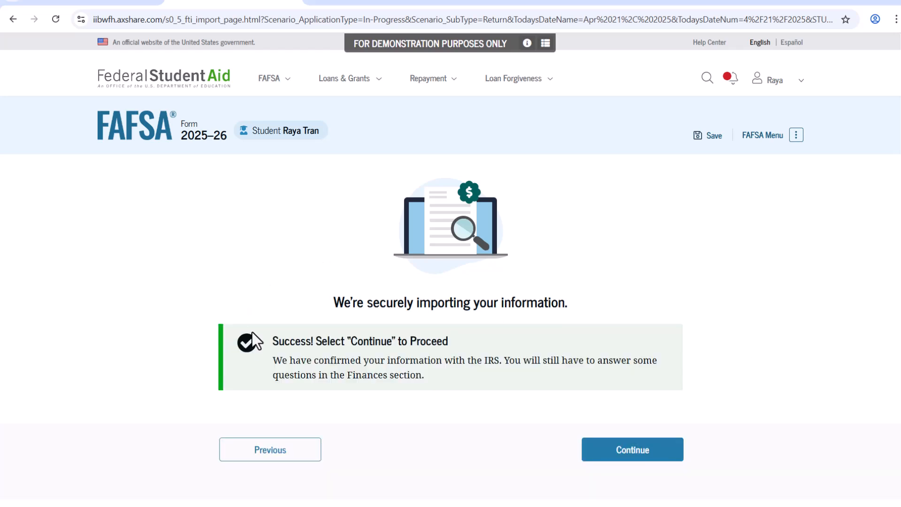
pyautogui.click(648, 451)
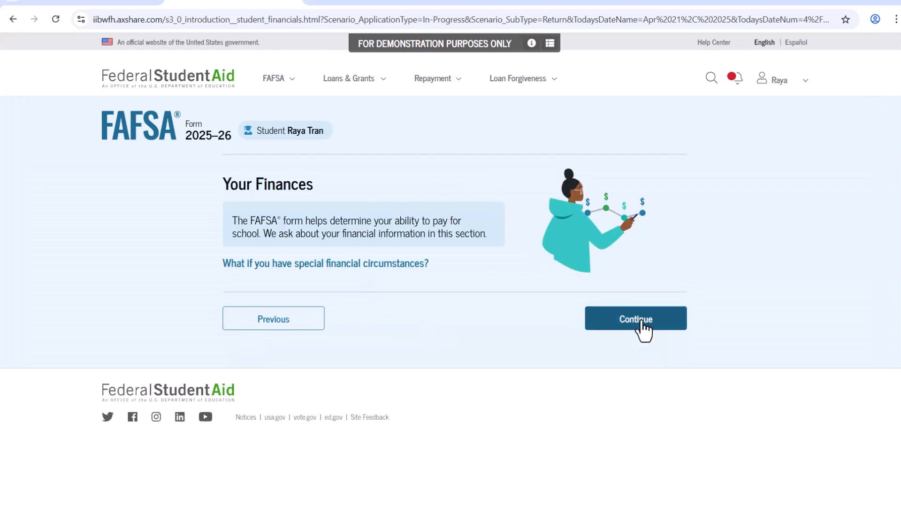
pyautogui.click(642, 326)
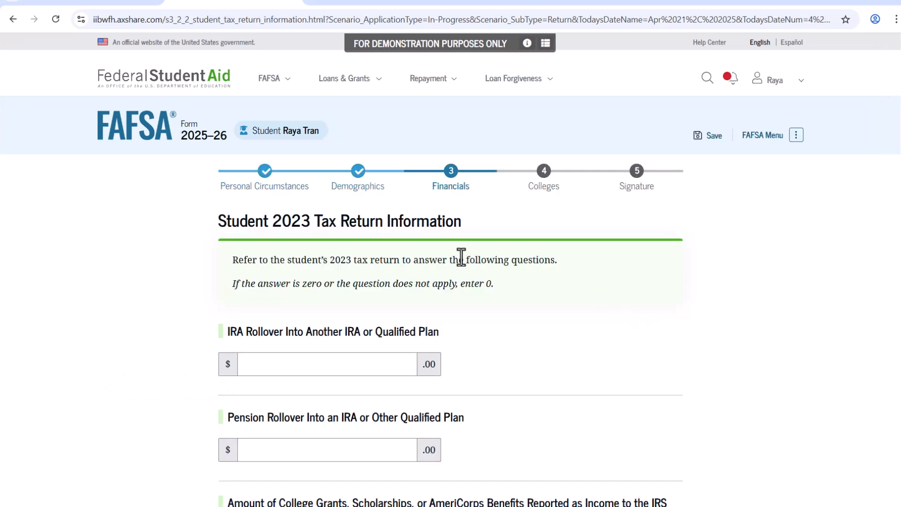
# Step: Enter 0 for the student's IRA rollover and 0 for the pension rollover
pyautogui.scroll(-4, 461, 257)
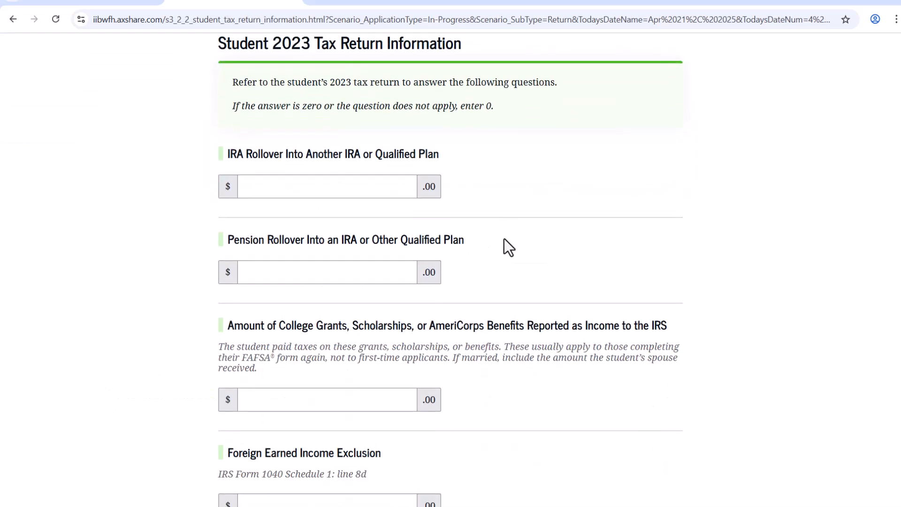
pyautogui.scroll(1, 504, 238)
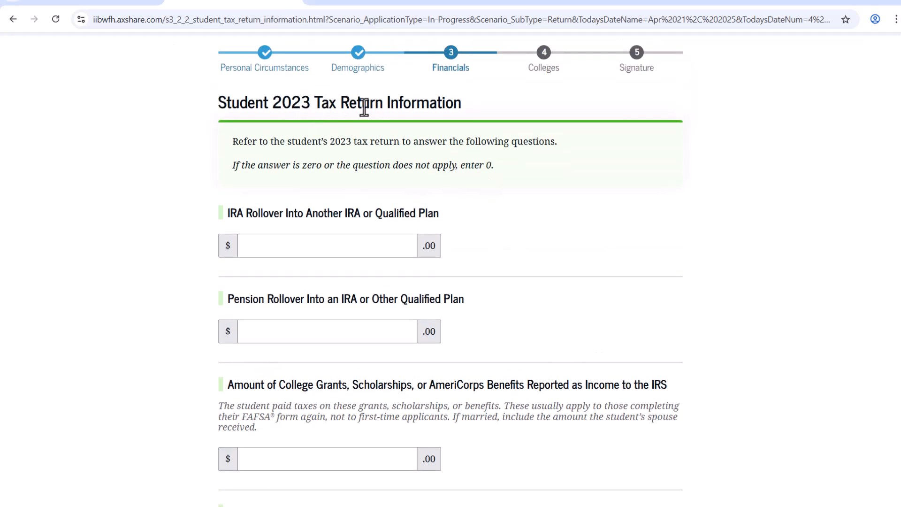
pyautogui.scroll(-1, 535, 183)
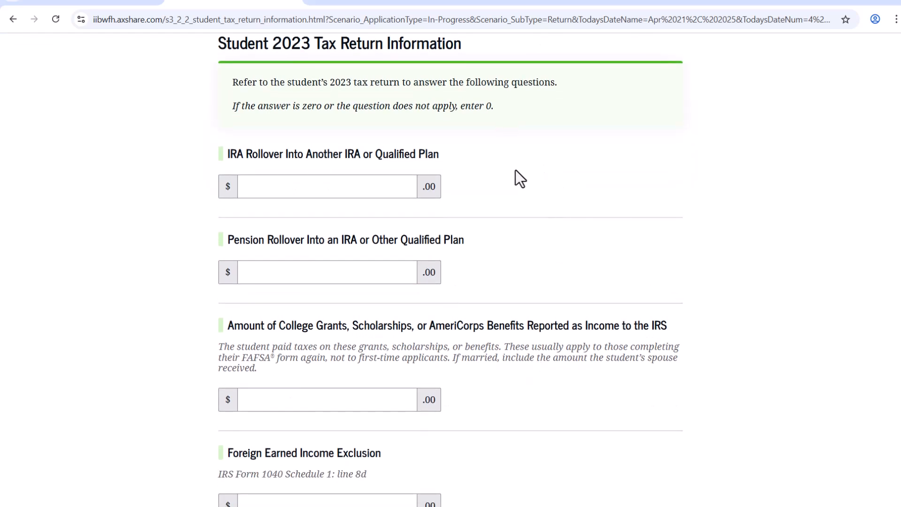
pyautogui.scroll(-1, 558, 213)
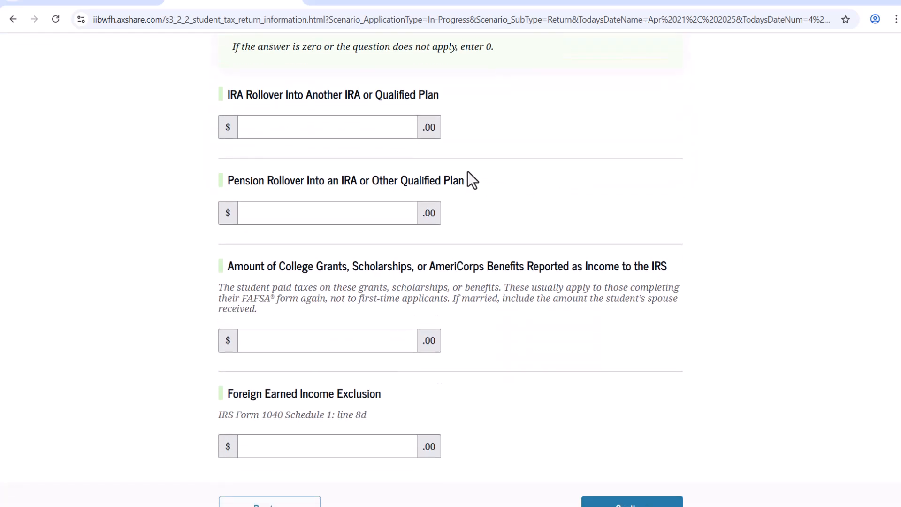
pyautogui.scroll(1, 467, 171)
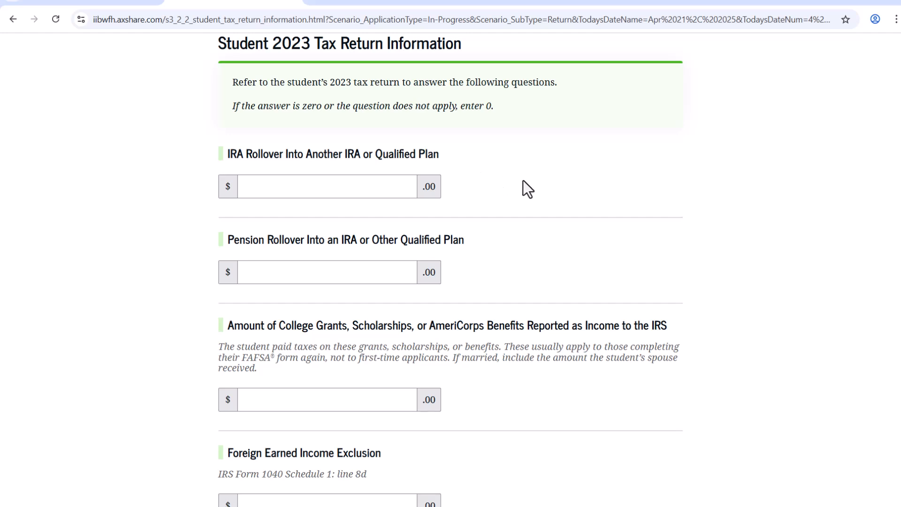
pyautogui.scroll(-1, 498, 207)
pyautogui.scroll(1, 526, 198)
pyautogui.click(367, 193)
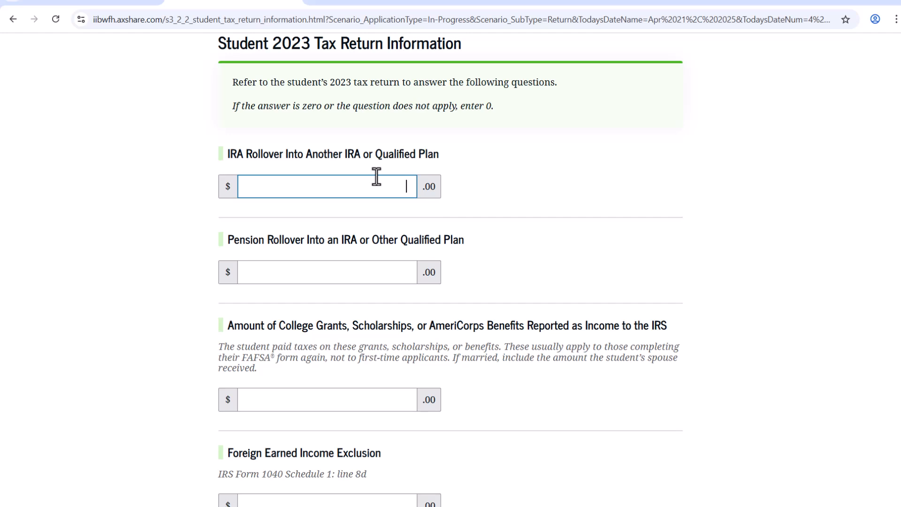
pyautogui.write('0')
pyautogui.press('Tab')
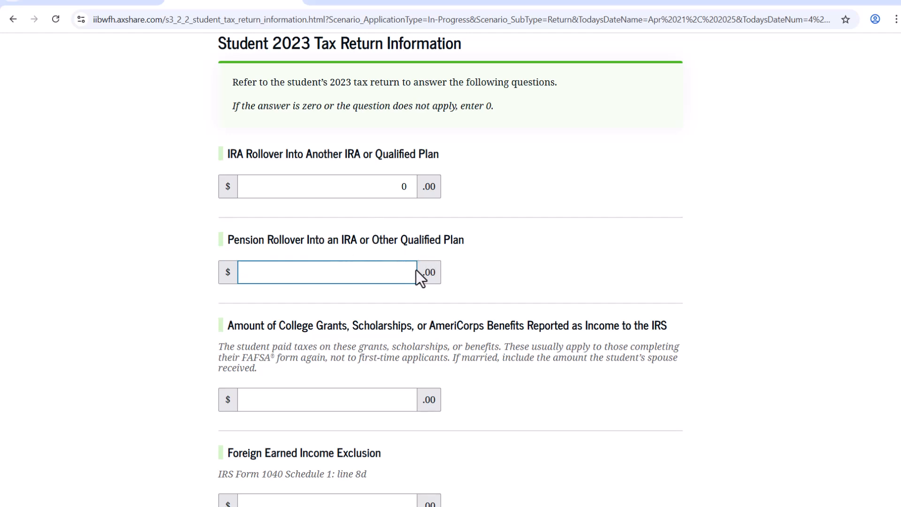
pyautogui.write('0')
# Step: Enter 0 for the taxable college grants and 0 for the foreign earned income exclusion, and continue to the Student Assets questions
pyautogui.scroll(-1, 452, 312)
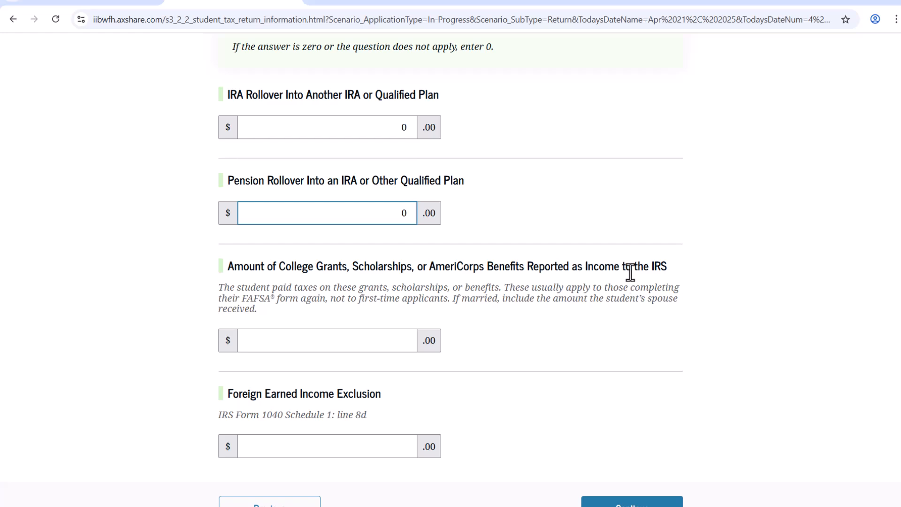
pyautogui.click(375, 345)
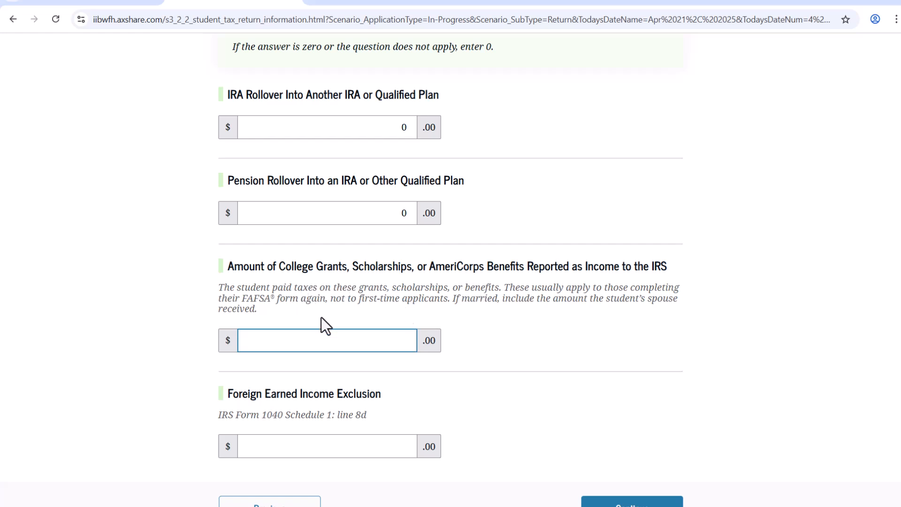
pyautogui.write('0')
pyautogui.click(388, 446)
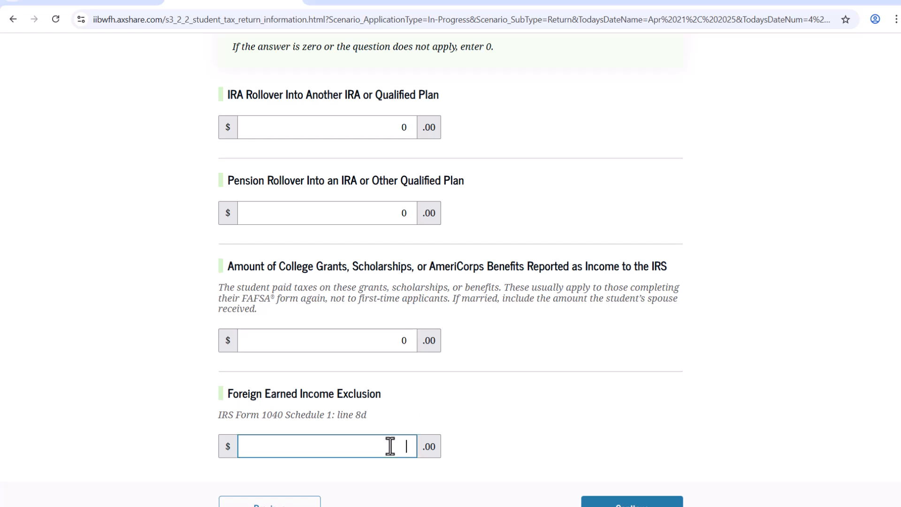
pyautogui.write('0')
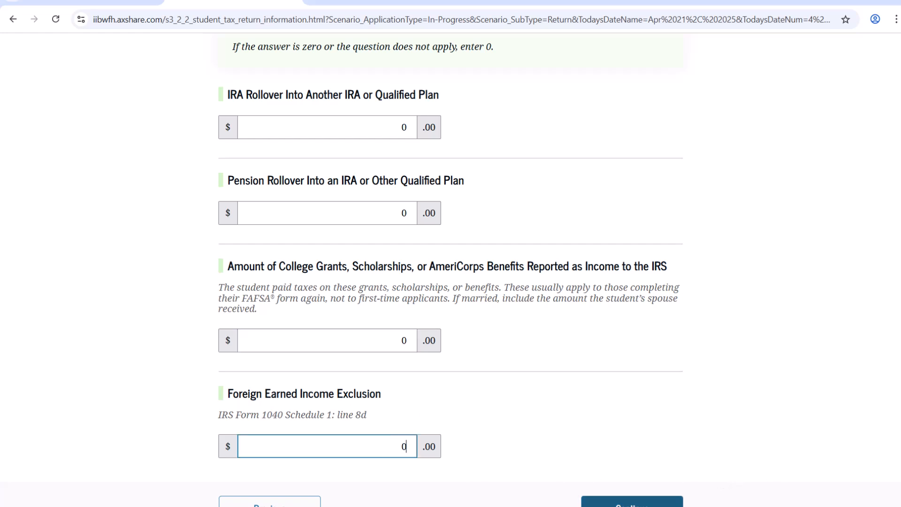
pyautogui.click(631, 503)
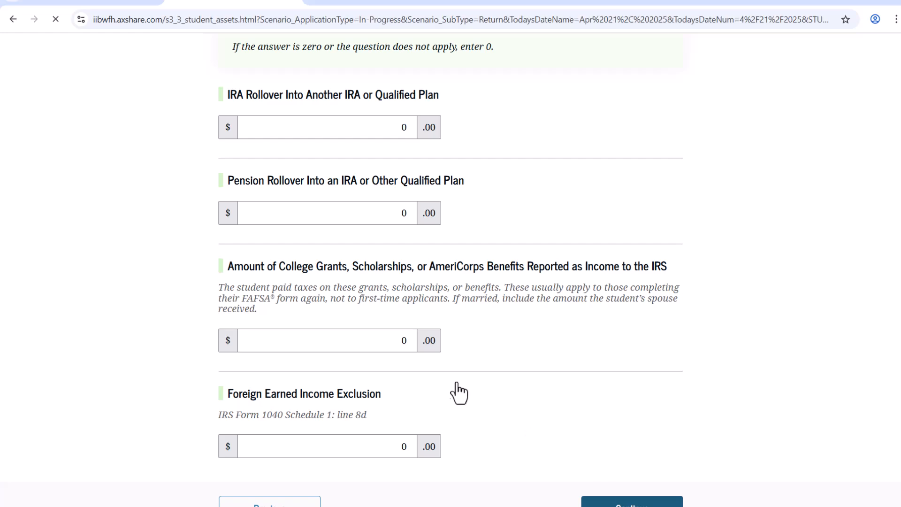
# Step: Enter student assets of 300 in cash, savings and checking, 0 in investments, and 0 in businesses and investment farms
pyautogui.scroll(-2, 446, 350)
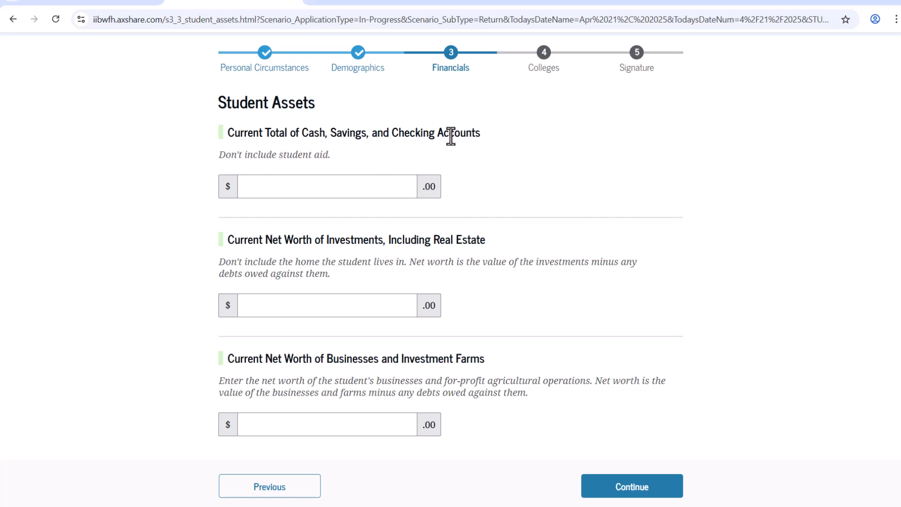
pyautogui.click(378, 190)
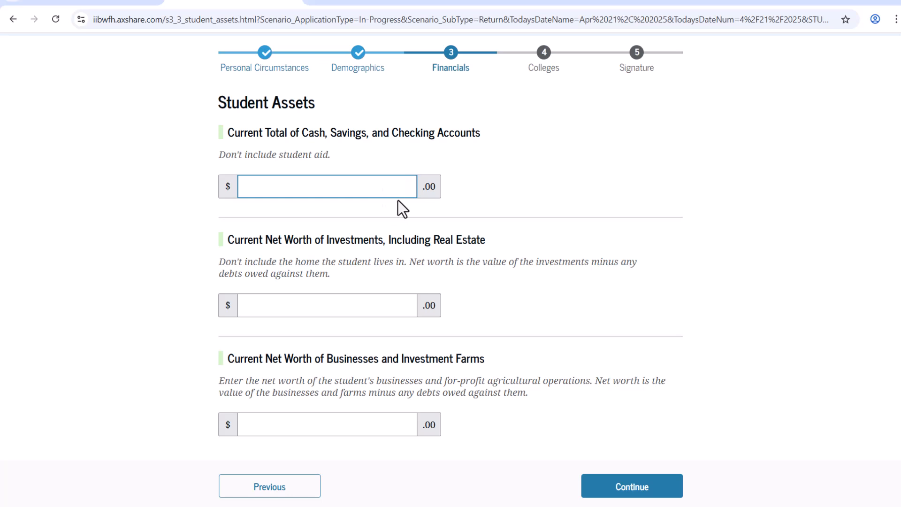
pyautogui.write('300')
pyautogui.click(340, 306)
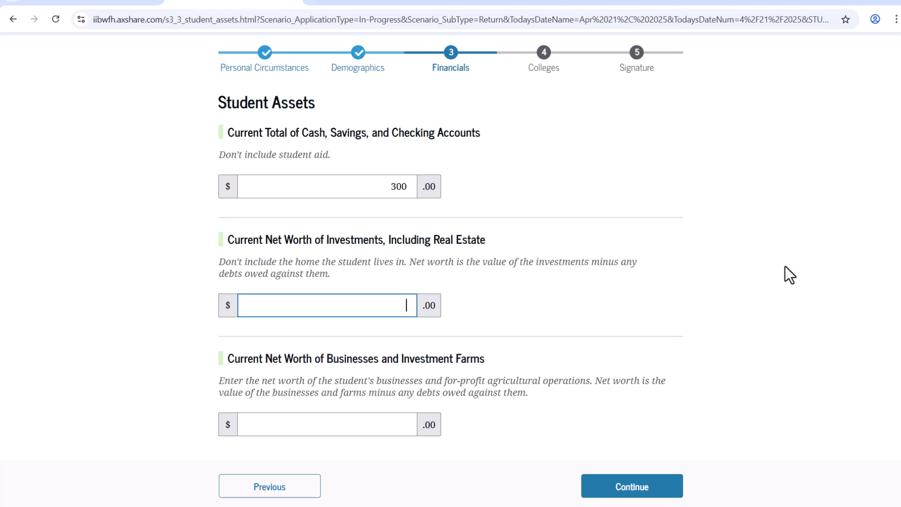
pyautogui.write('0')
pyautogui.scroll(-1, 436, 399)
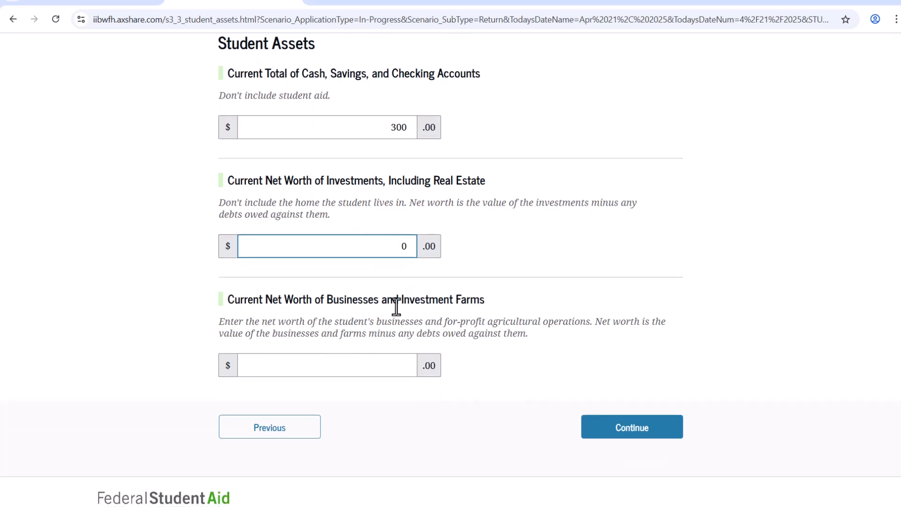
pyautogui.click(365, 369)
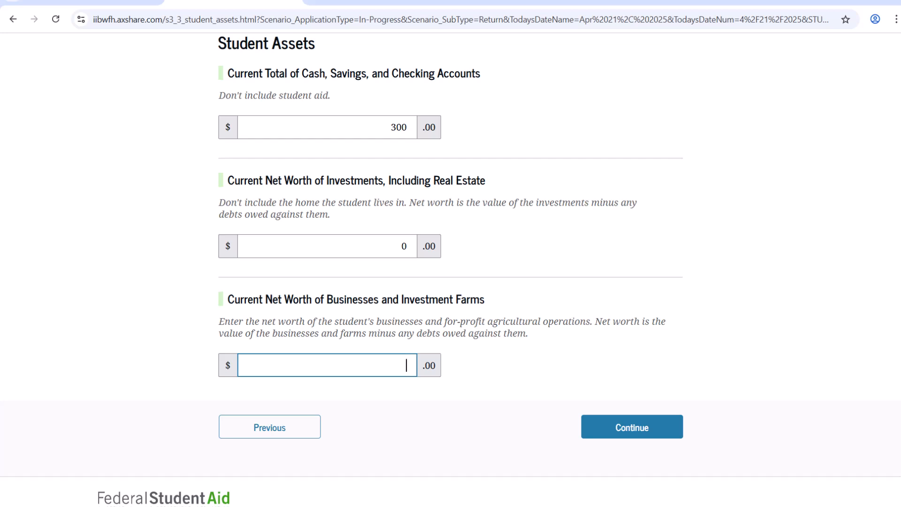
pyautogui.write('0')
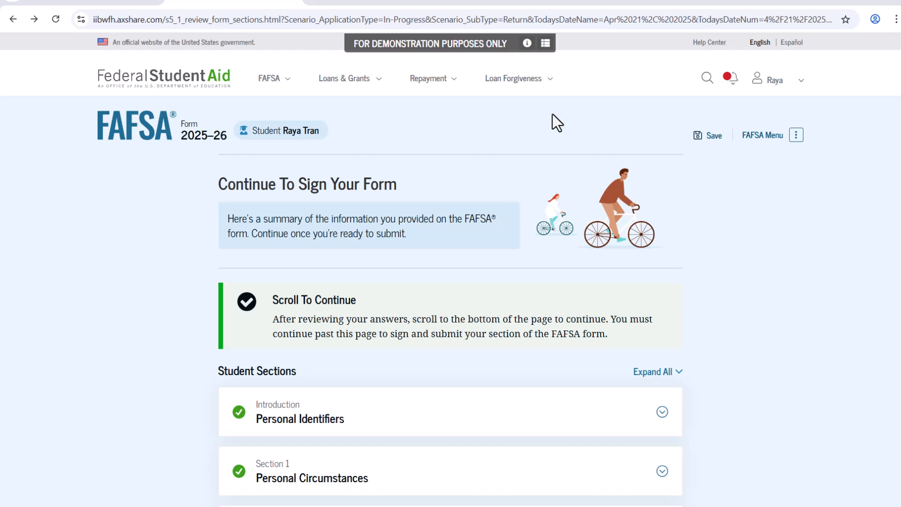
# Step: Review the student sections of the form summary, expanding and collapsing Personal Identifiers, Personal Circumstances and Colleges
pyautogui.scroll(-1, 592, 249)
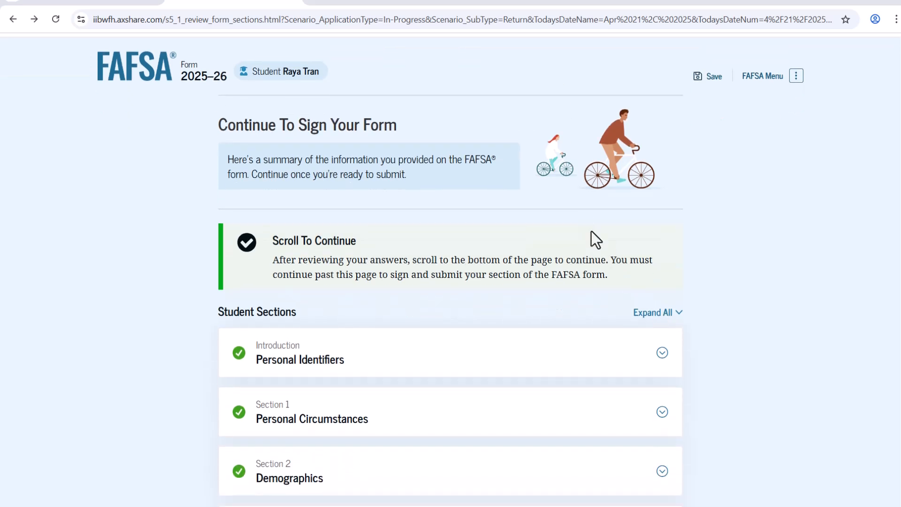
pyautogui.scroll(-3, 565, 215)
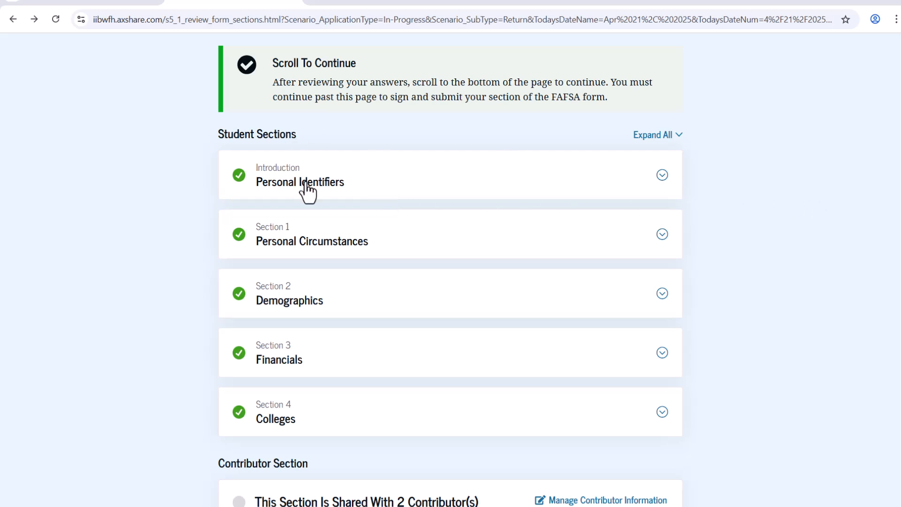
pyautogui.click(430, 196)
pyautogui.click(428, 196)
pyautogui.click(324, 261)
pyautogui.click(325, 262)
pyautogui.scroll(-1, 556, 176)
pyautogui.click(608, 366)
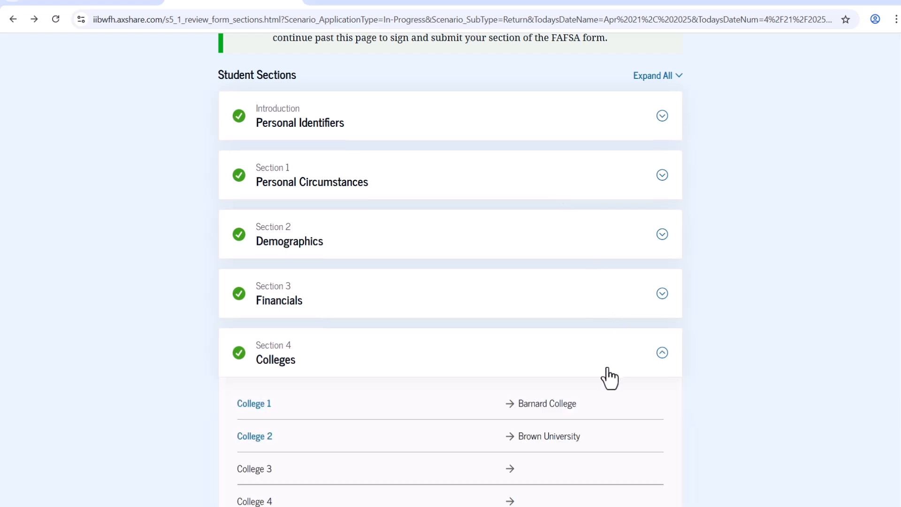
pyautogui.click(608, 368)
# Step: Examine the Contributor Section for the invited contributors and their status, and recheck the completion marks of the student sections
pyautogui.scroll(-2, 400, 213)
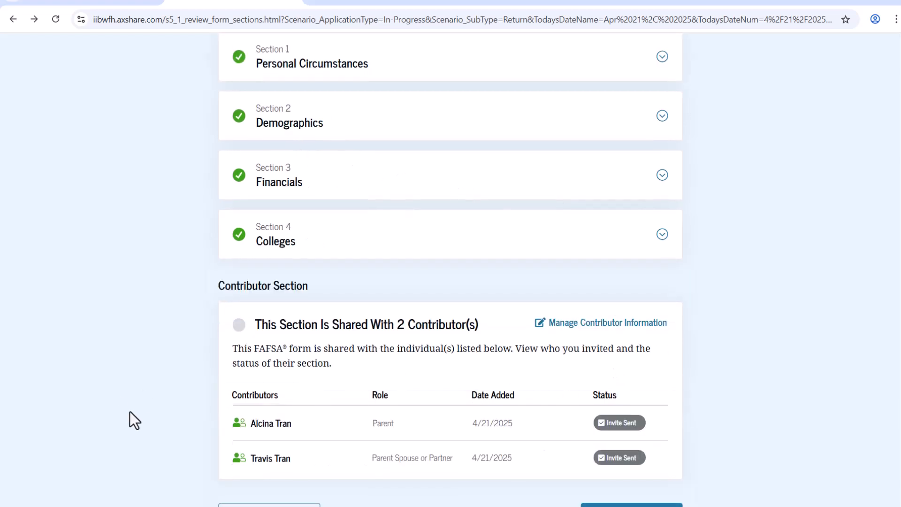
pyautogui.scroll(1, 469, 309)
pyautogui.scroll(-1, 458, 315)
pyautogui.scroll(1, 399, 427)
pyautogui.scroll(-1, 282, 427)
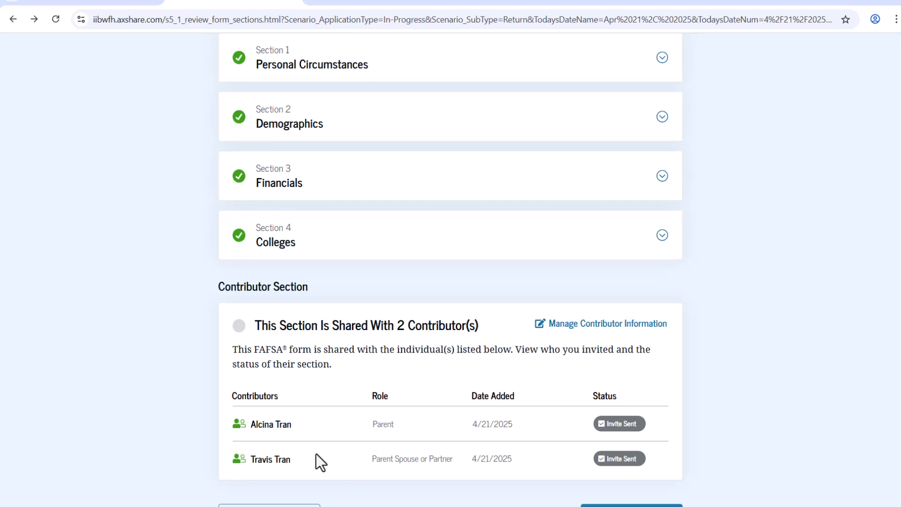
pyautogui.scroll(1, 362, 471)
pyautogui.scroll(1, 291, 475)
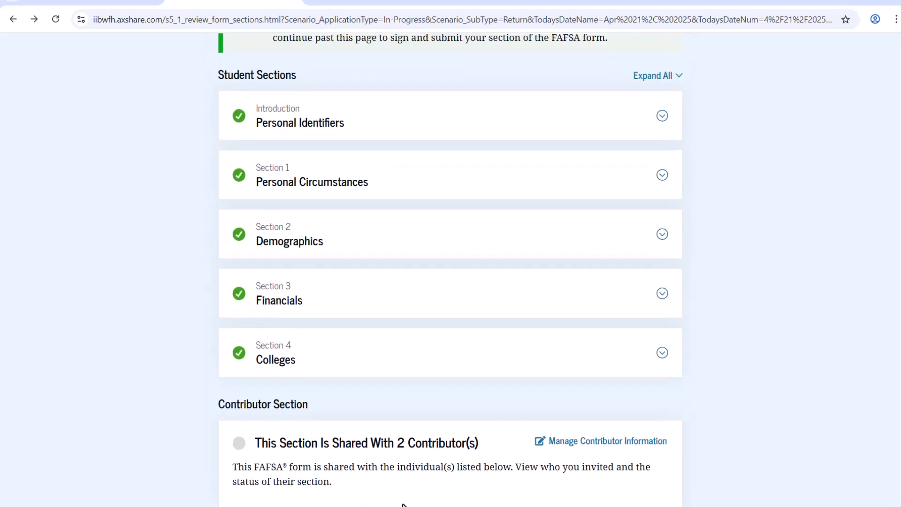
pyautogui.scroll(3, 460, 293)
pyautogui.scroll(-1, 415, 260)
pyautogui.scroll(-2, 415, 260)
pyautogui.scroll(3, 392, 322)
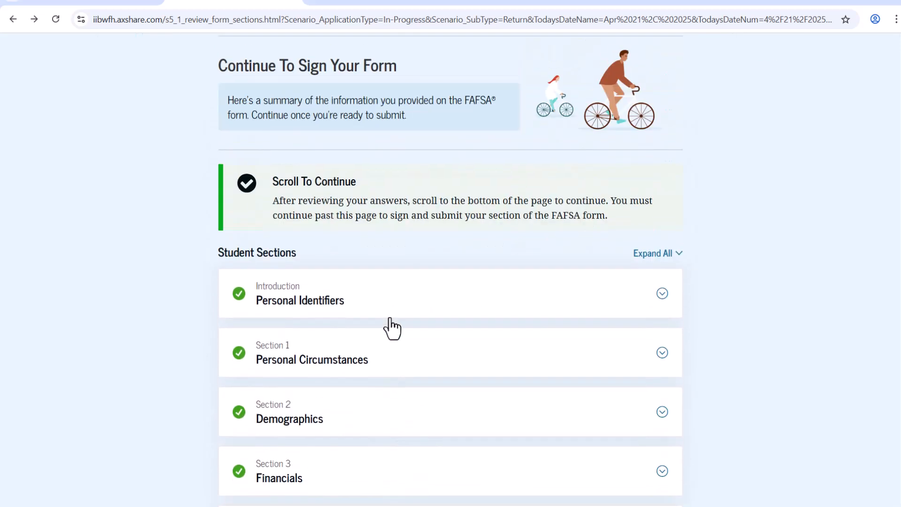
pyautogui.scroll(-1, 346, 300)
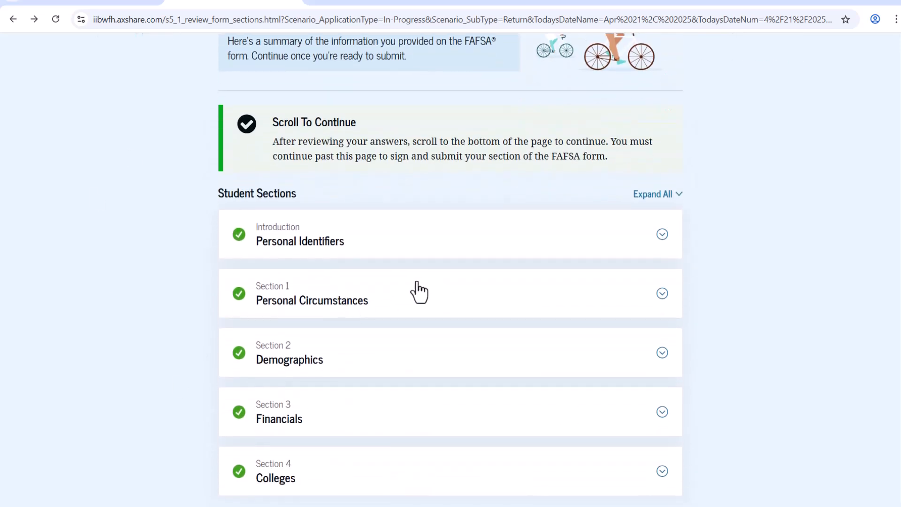
pyautogui.scroll(-2, 398, 381)
pyautogui.scroll(-2, 390, 367)
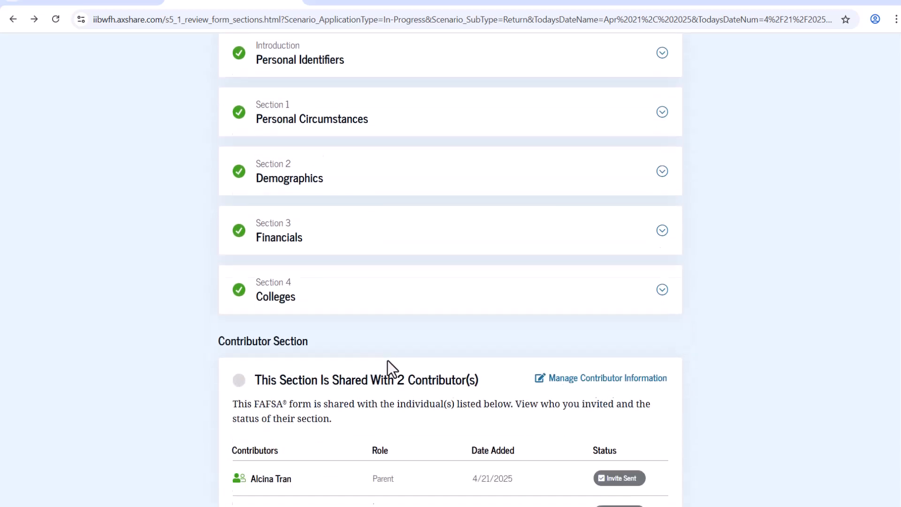
# Step: Continue to the student signature page, agree to the outlined terms, and sign and submit the FAFSA form
pyautogui.scroll(-1, 460, 412)
pyautogui.click(604, 465)
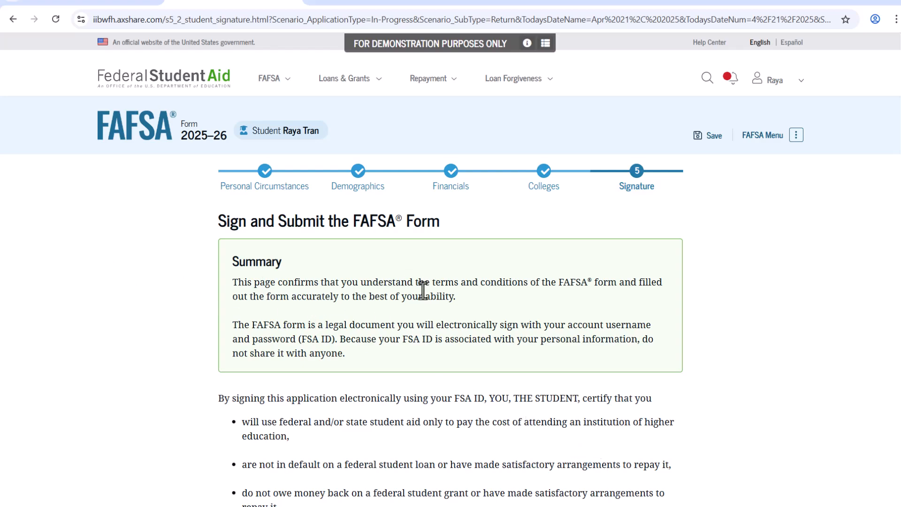
pyautogui.scroll(-4, 423, 292)
pyautogui.scroll(-8, 423, 298)
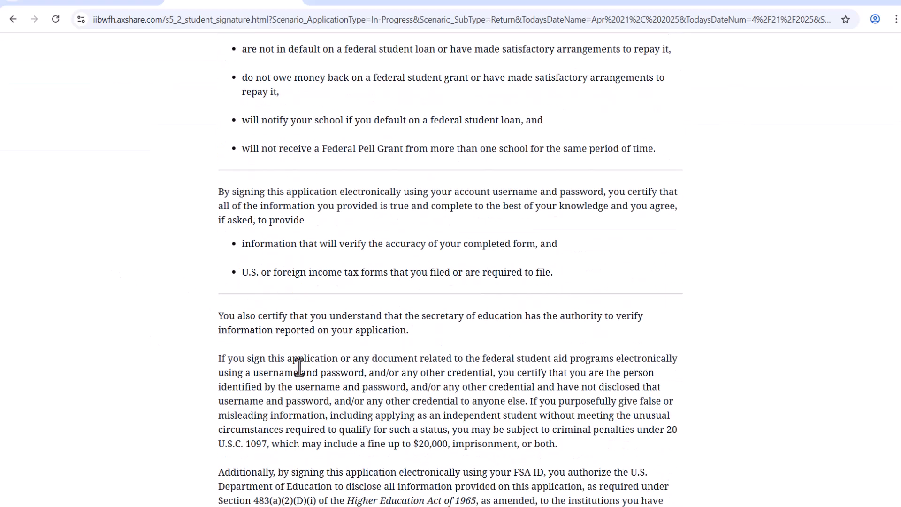
pyautogui.click(237, 418)
pyautogui.click(618, 493)
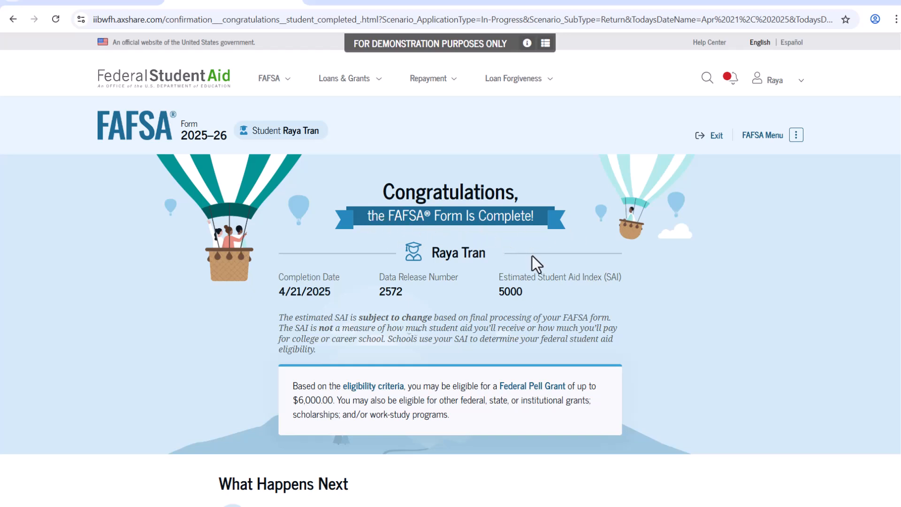
# Step: Examine the confirmation page for the estimated Student Aid Index, grant eligibility and the What Happens Next information
pyautogui.scroll(-1, 526, 266)
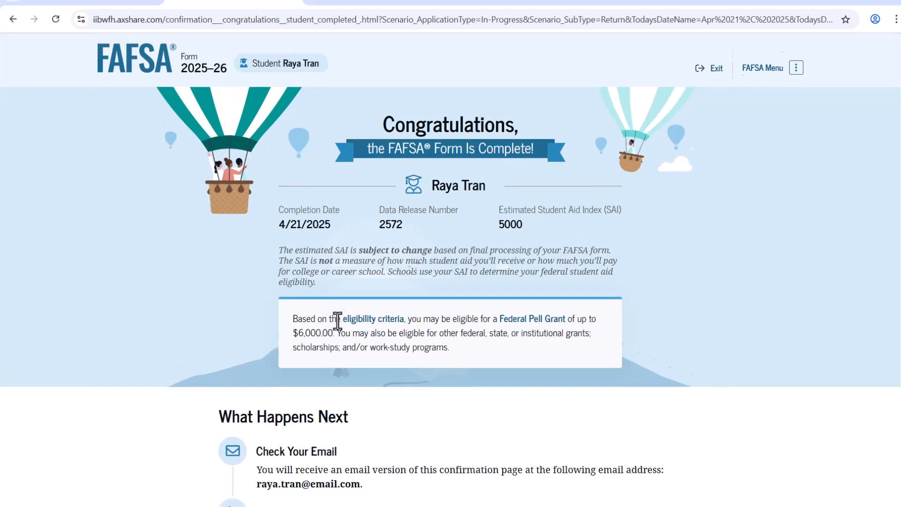
pyautogui.scroll(-1, 343, 324)
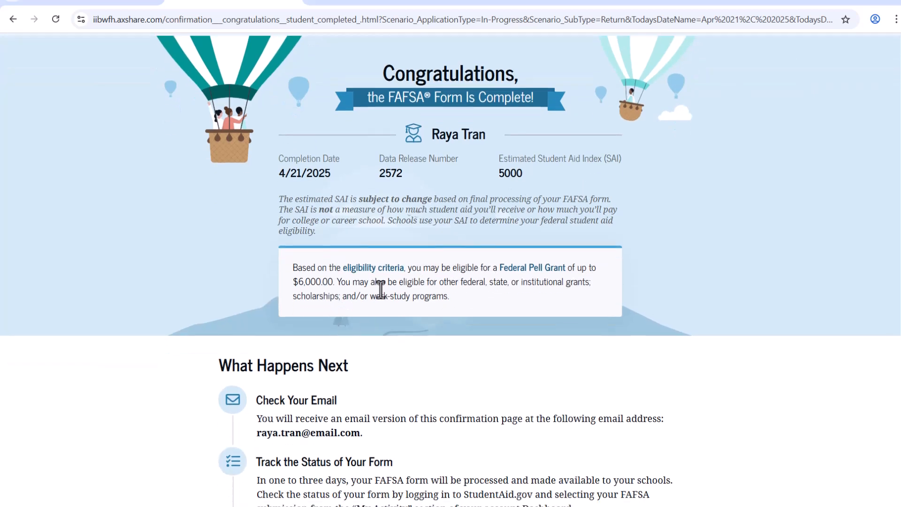